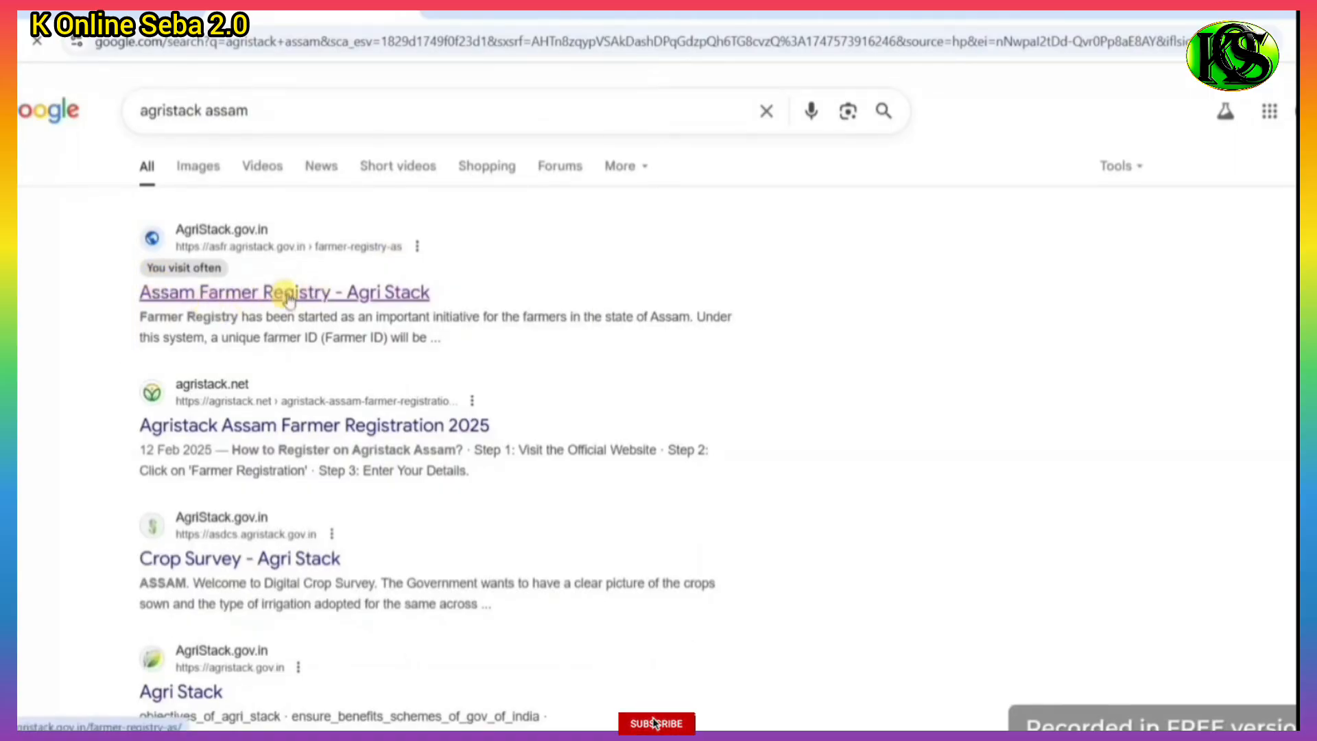
- Open the Assam Farmer Registry site from the search results and start the CSC login, accepting the mandatory guidelines for CSC VLEs
left_click(288, 295)
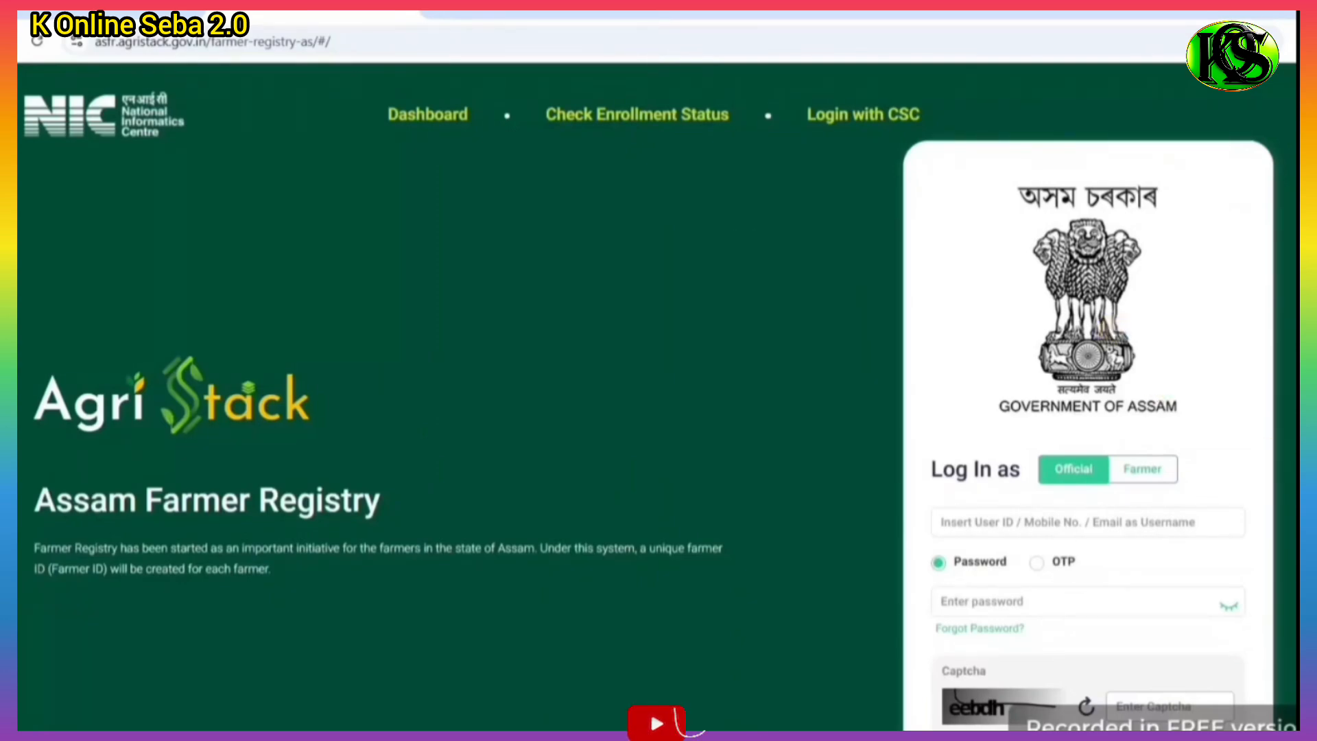
scroll(658, 396, "down", 1)
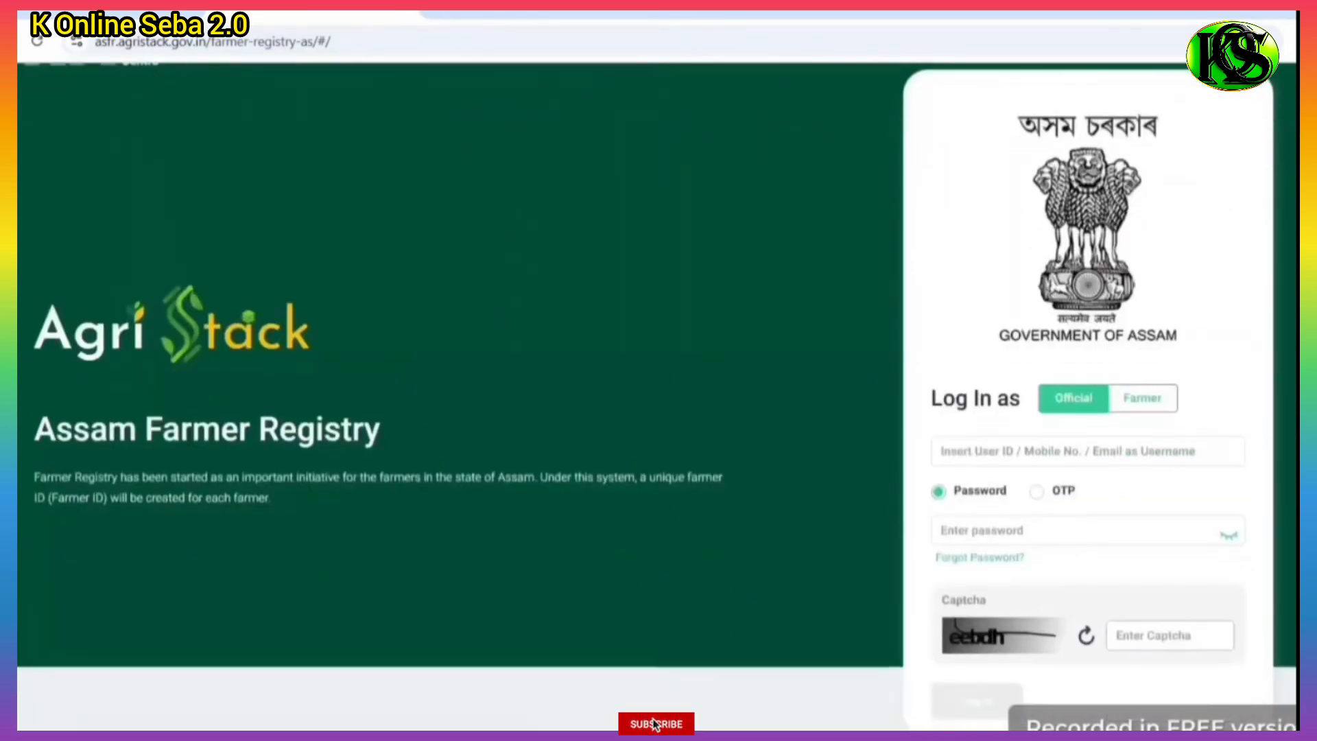
scroll(657, 397, "up", 1)
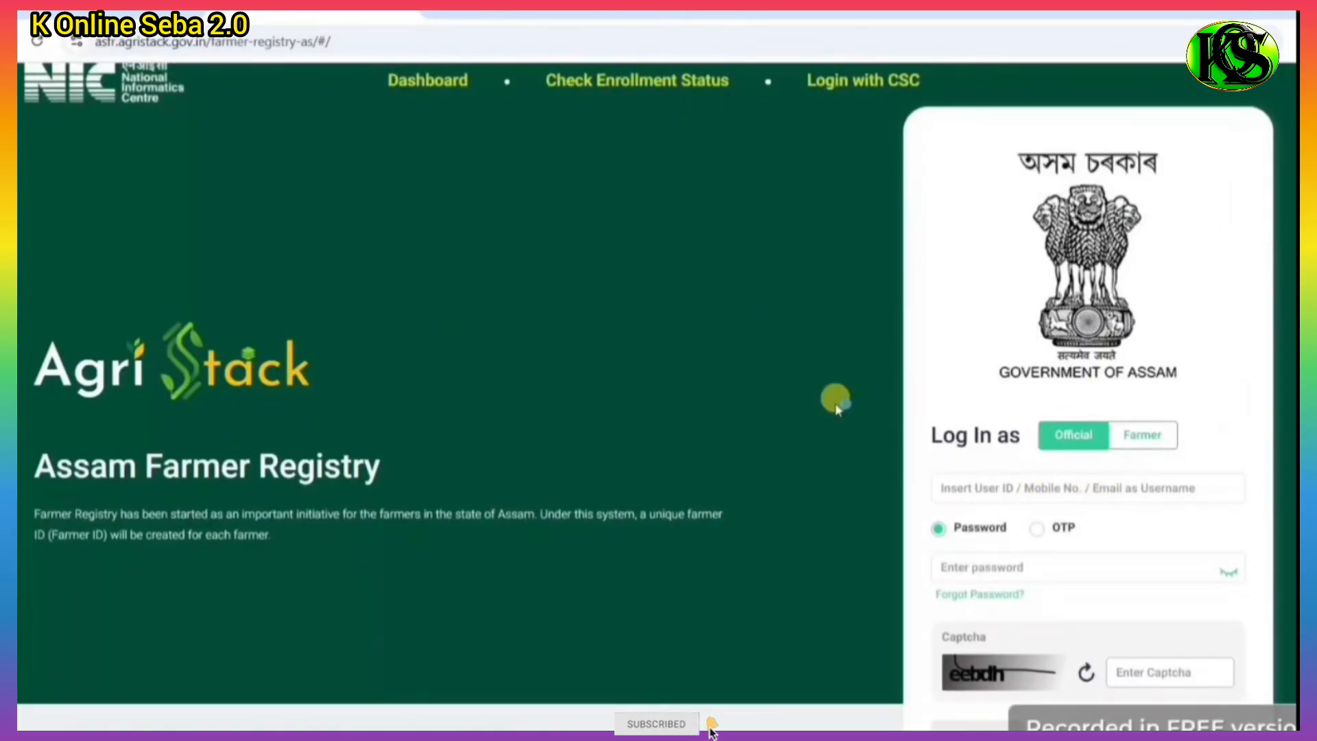
scroll(837, 409, "up", 1)
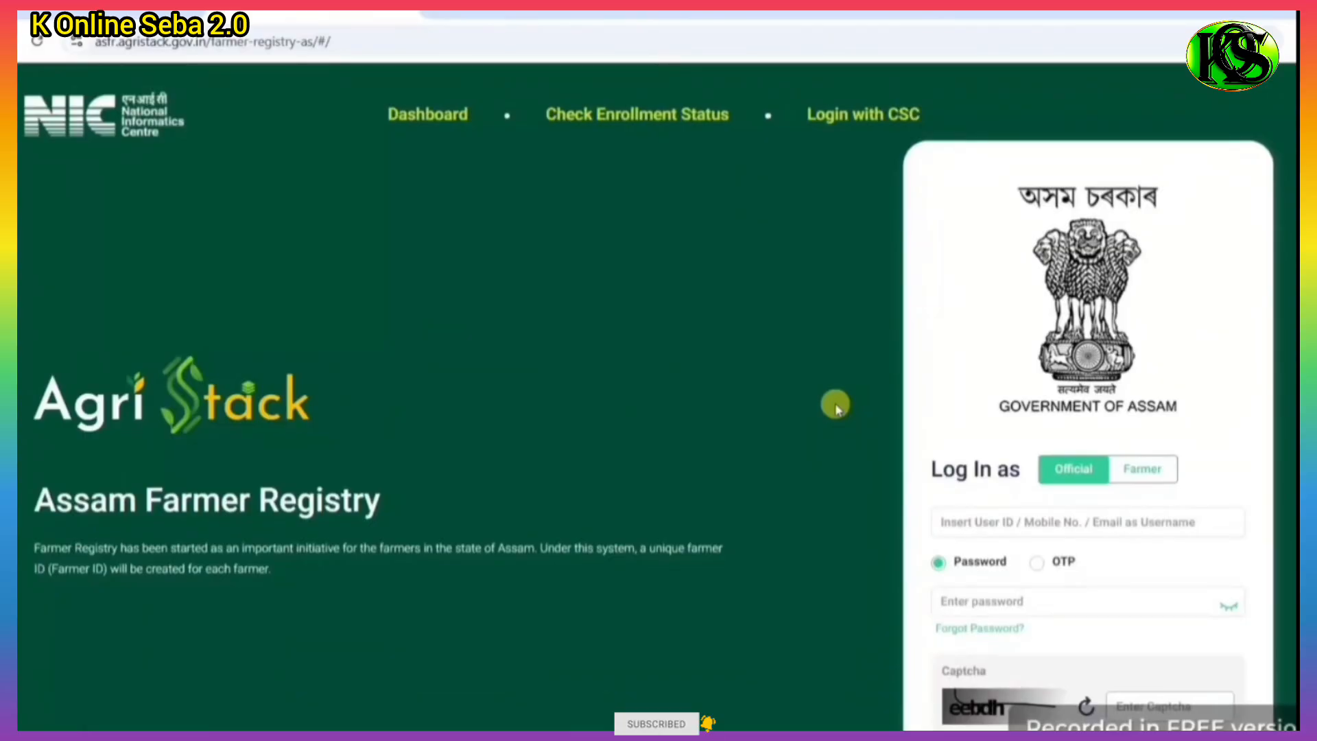
left_click(839, 120)
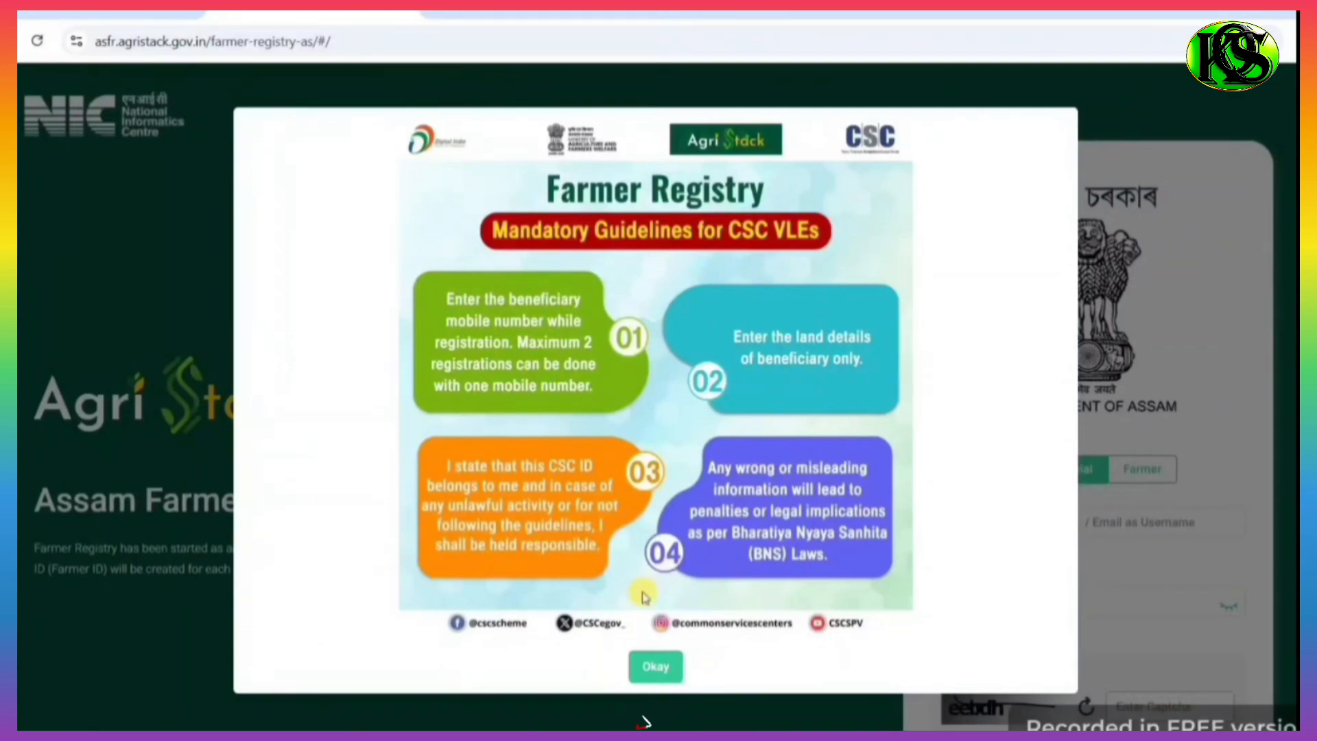
left_click(657, 667)
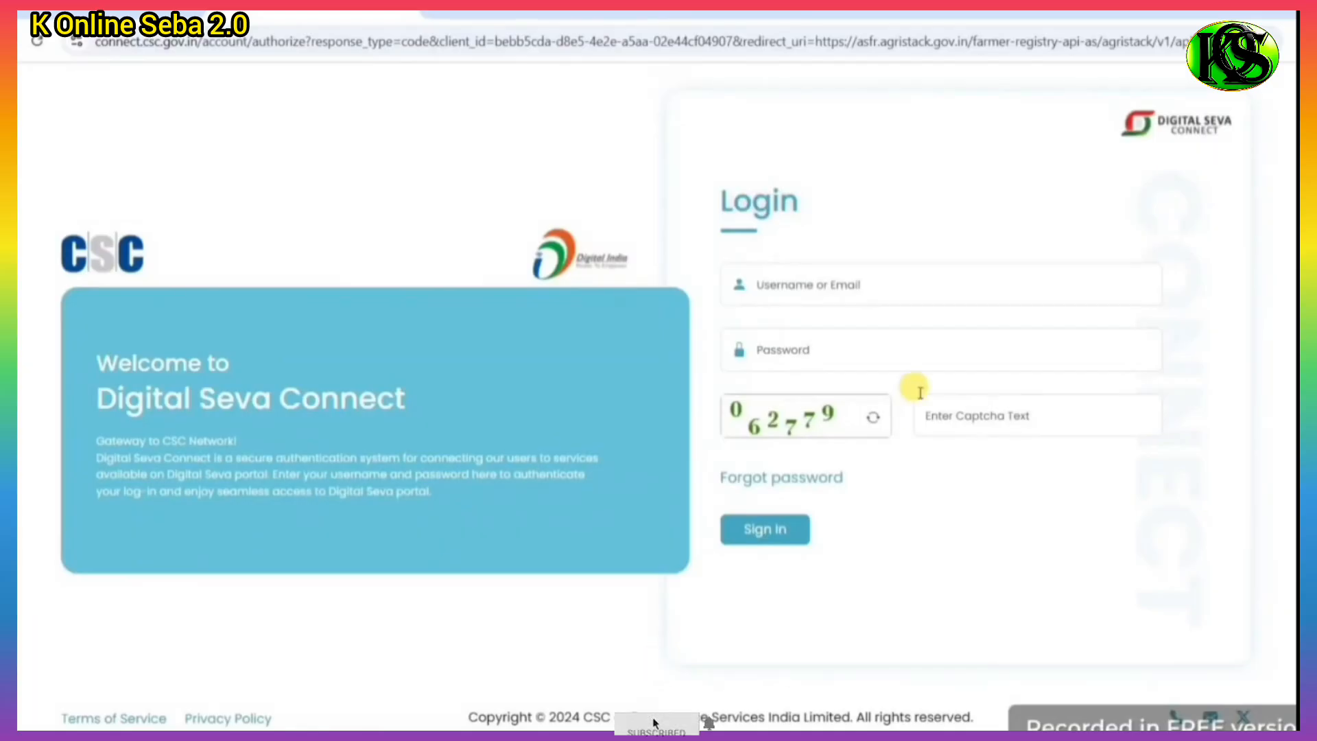
- Sign in to Digital Seva Connect with the saved CSC username, the account password and the captcha text
left_click(841, 284)
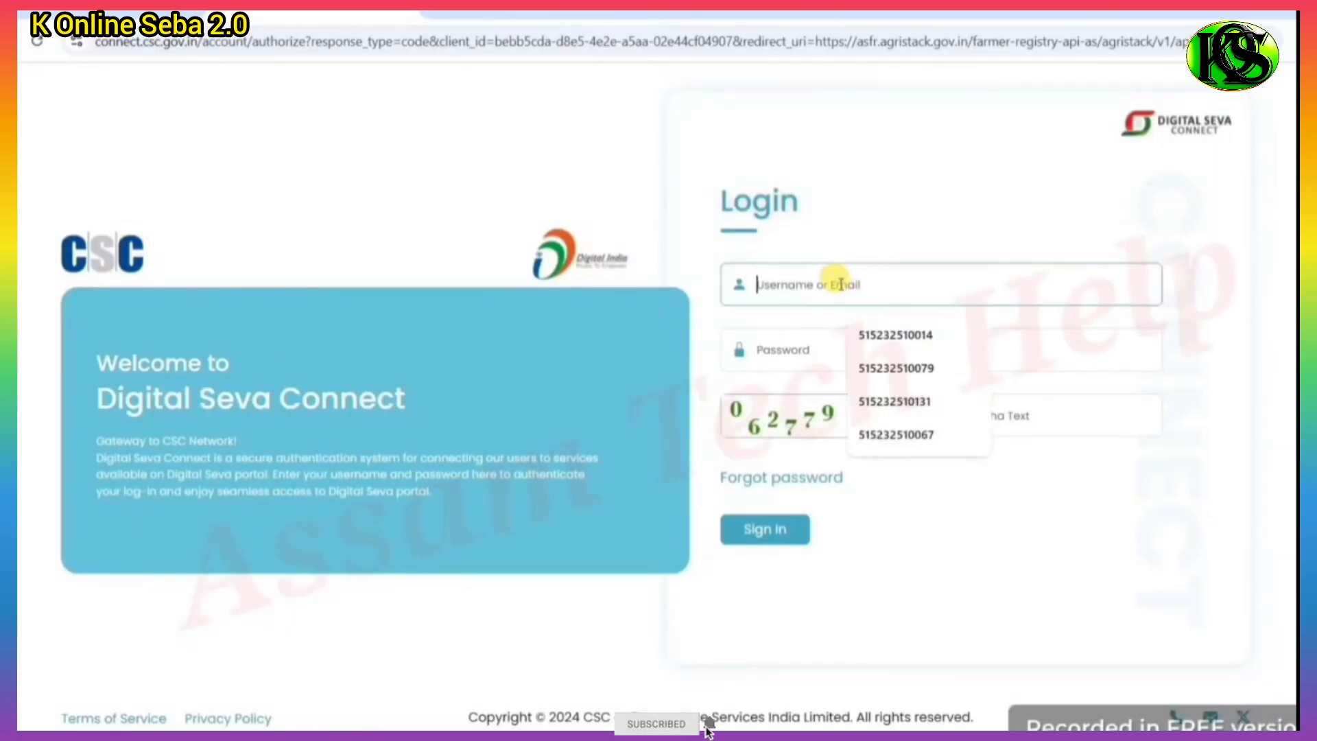
left_click(796, 336)
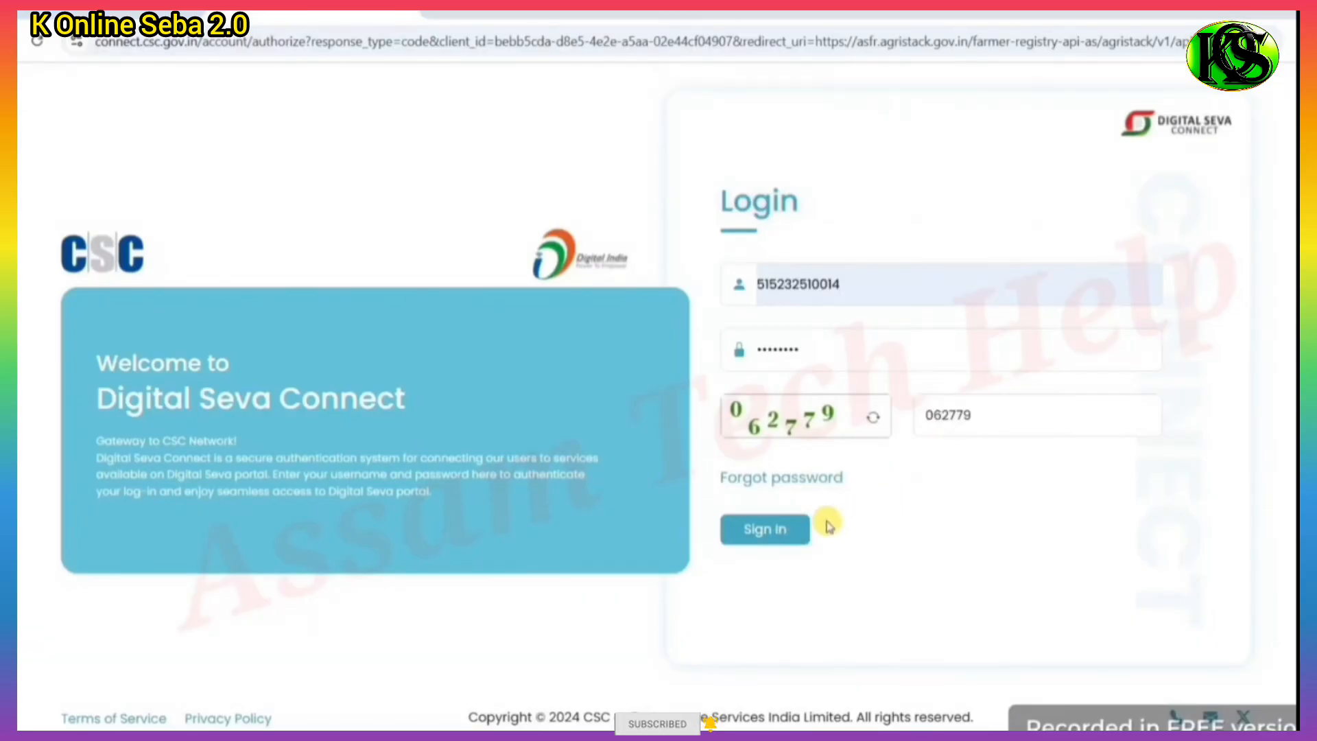
left_click(767, 530)
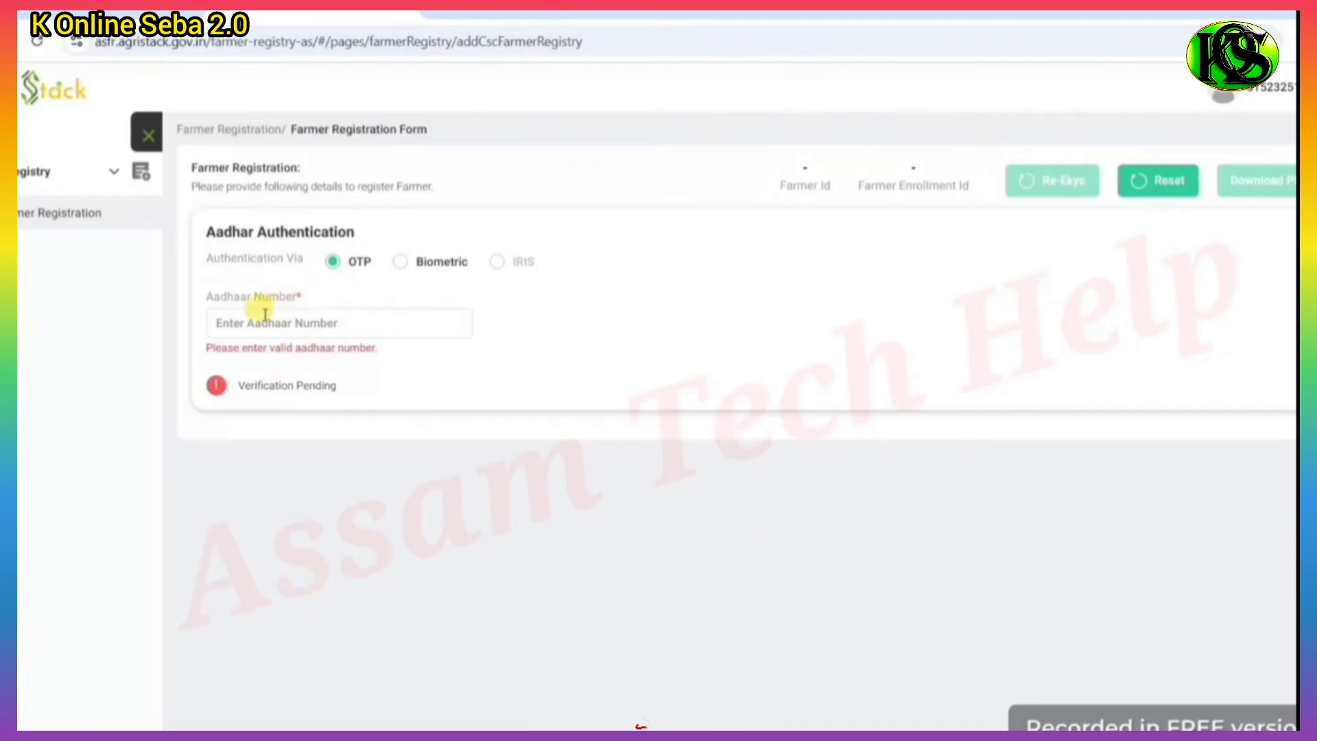
- Authenticate the farmer's Aadhaar number via OTP and continue editing the saved draft registration
left_click(312, 321)
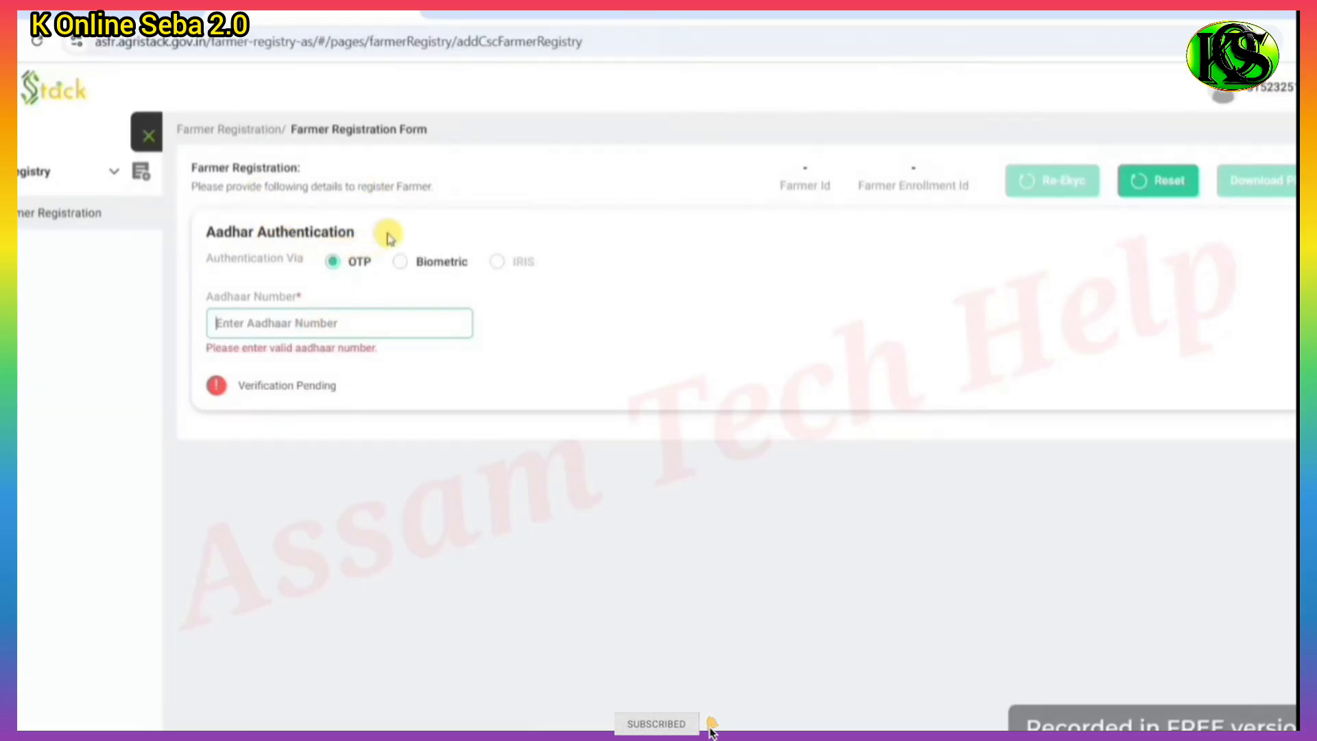
left_click(414, 262)
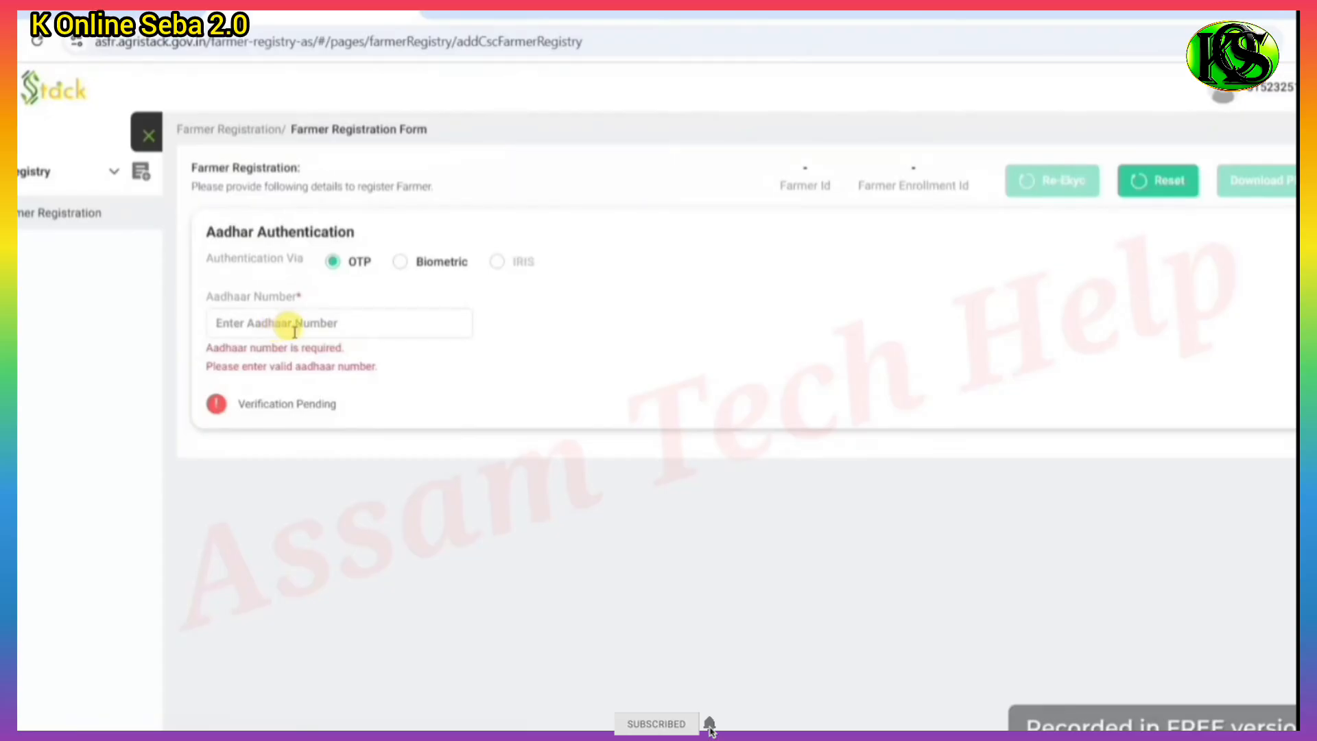
left_click(322, 332)
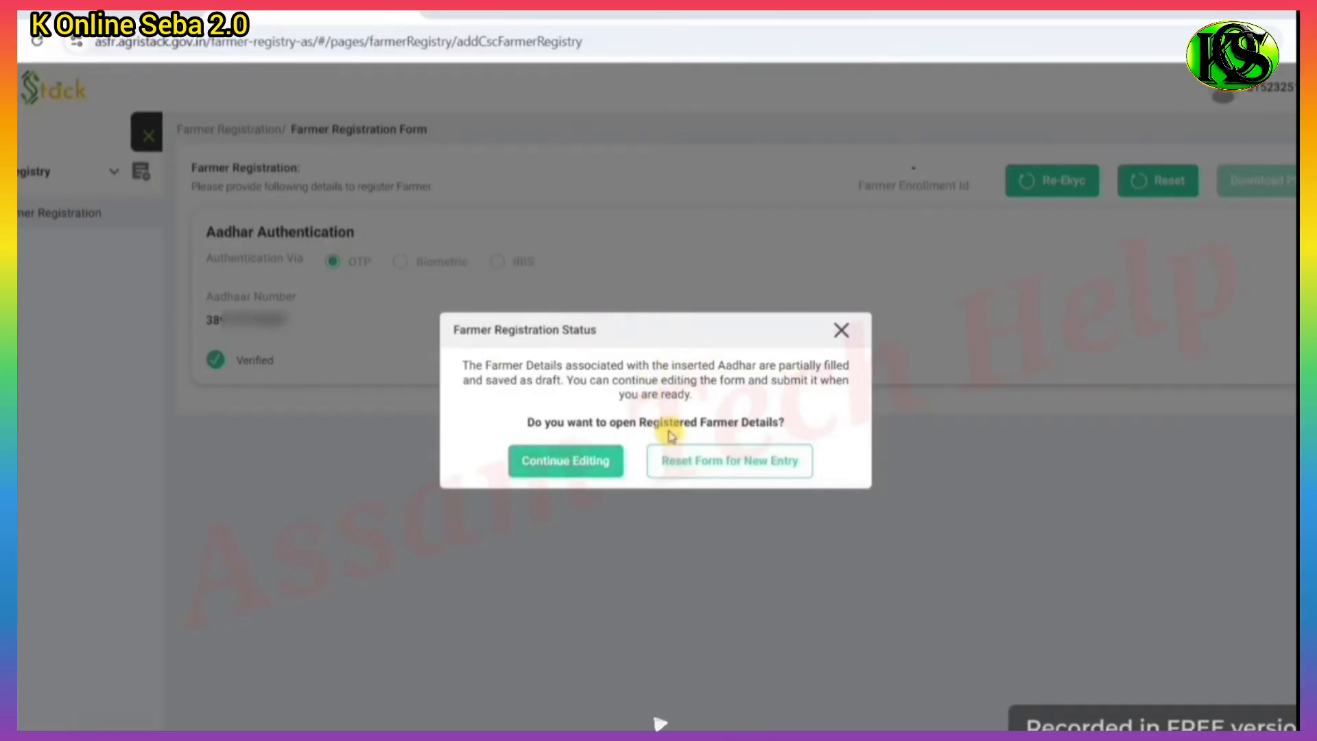
left_click(579, 461)
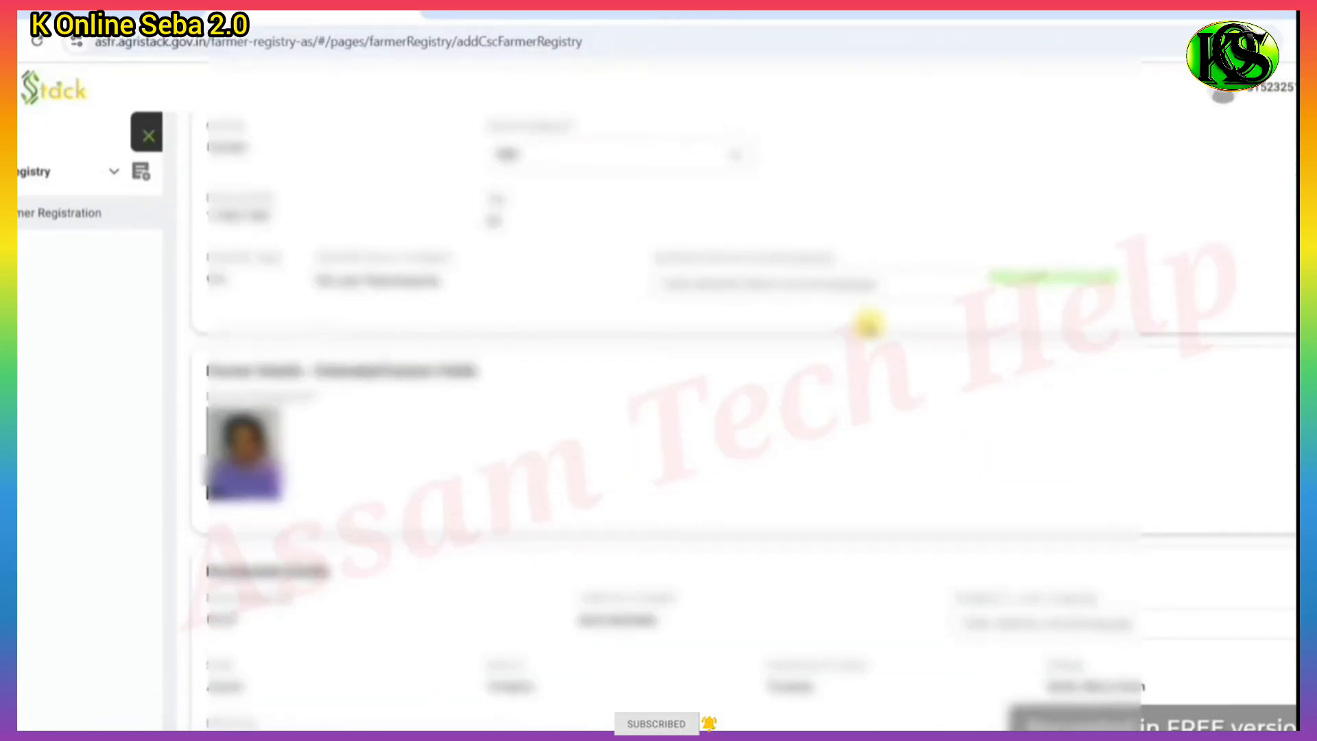
- Review the contact and farmer details, including the optional email, local-language name fields and the caste category options
scroll(1162, 219, "up", 1)
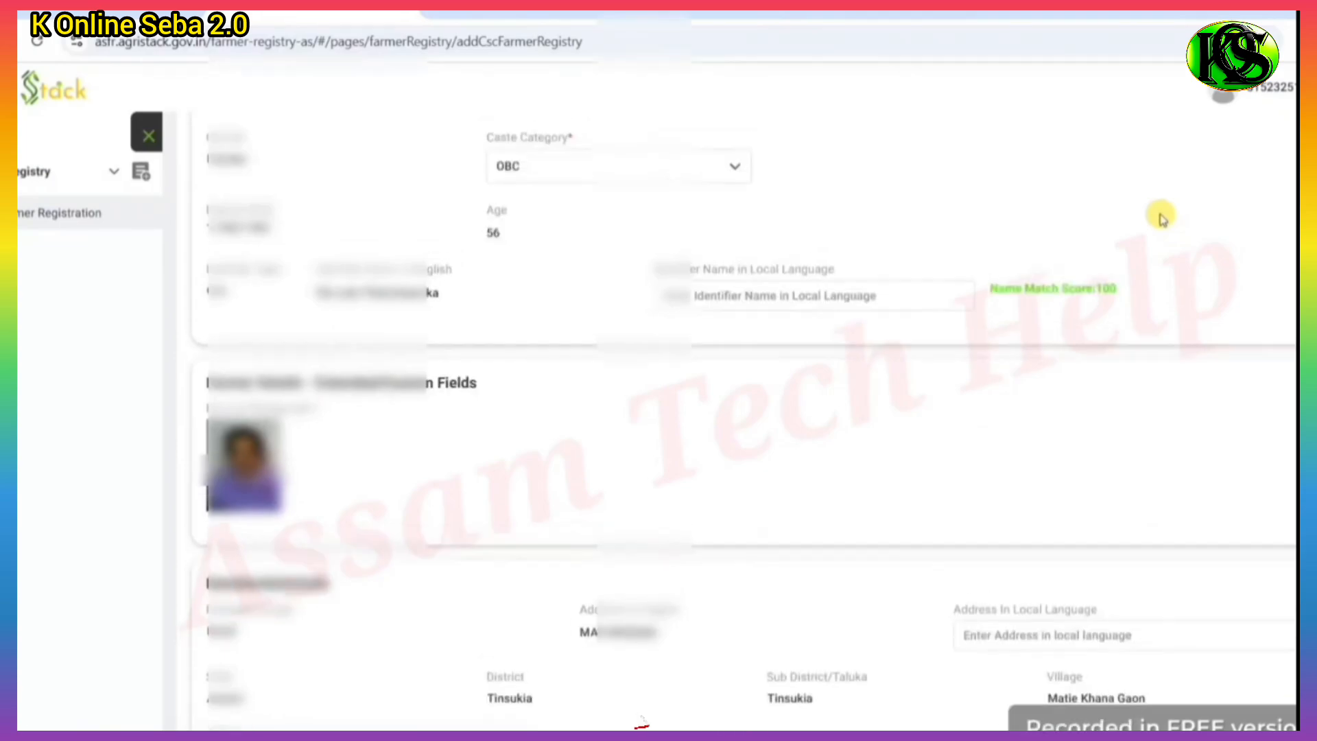
scroll(1163, 219, "up", 6)
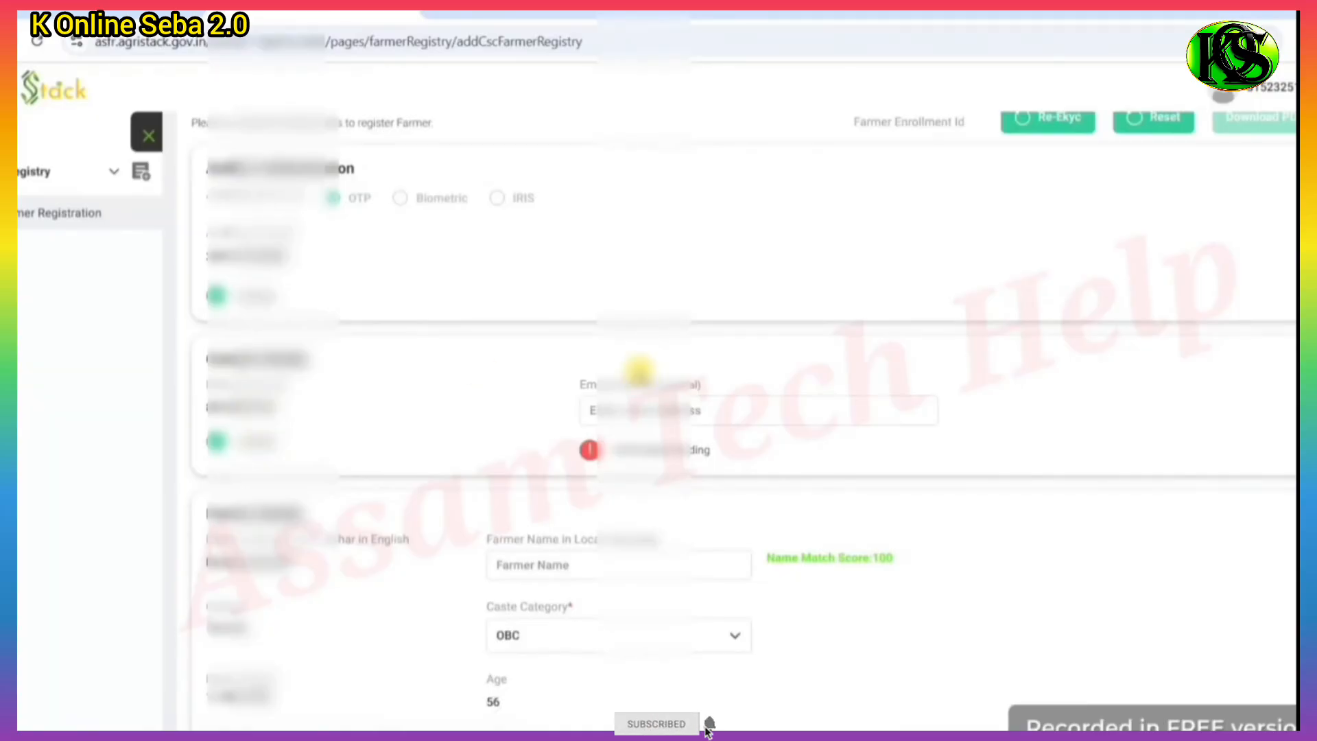
left_click(658, 406)
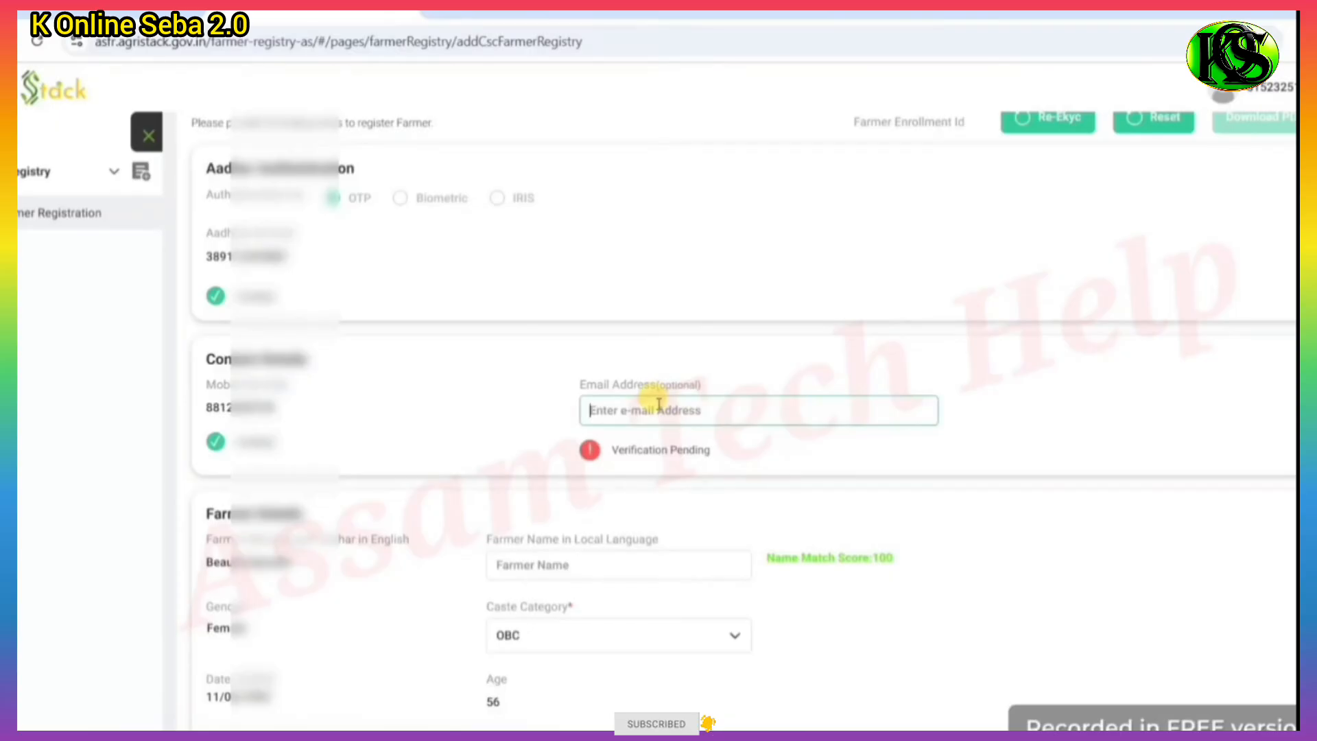
left_click(1064, 401)
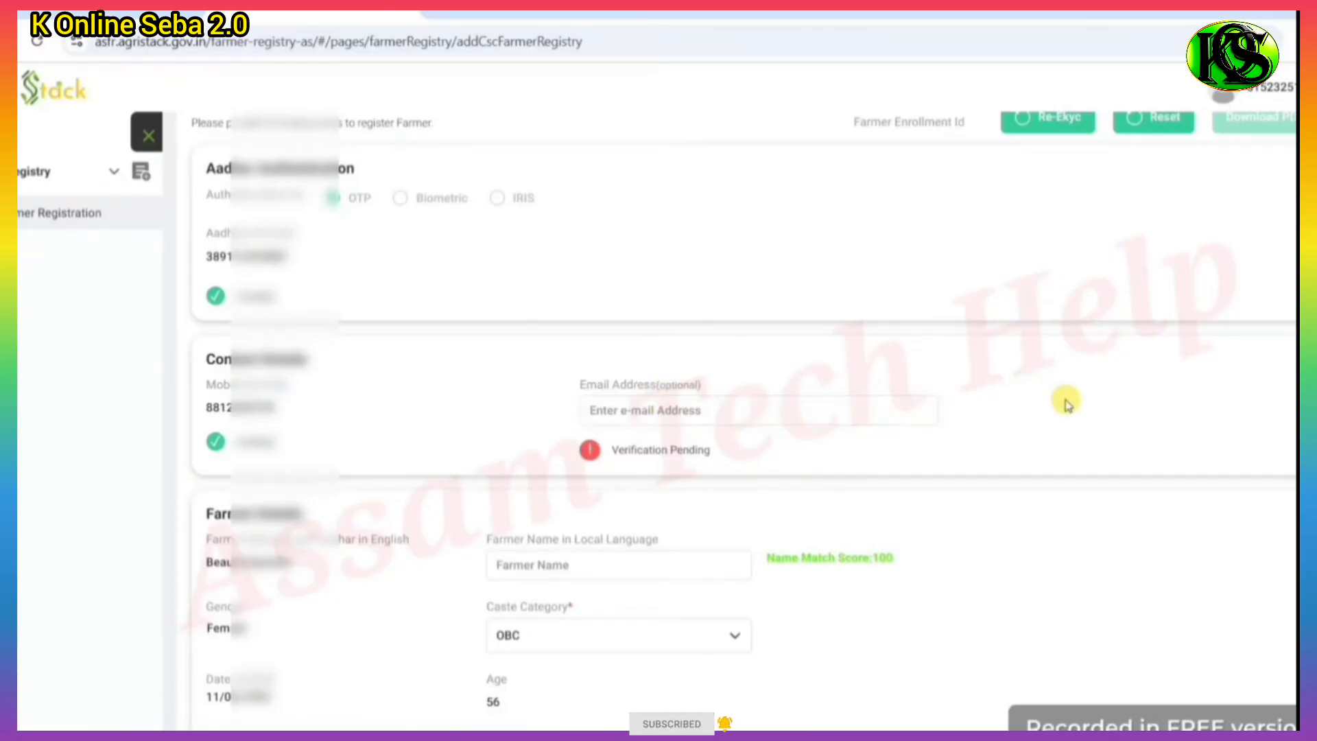
scroll(1065, 402, "down", 1)
scroll(1066, 403, "down", 4)
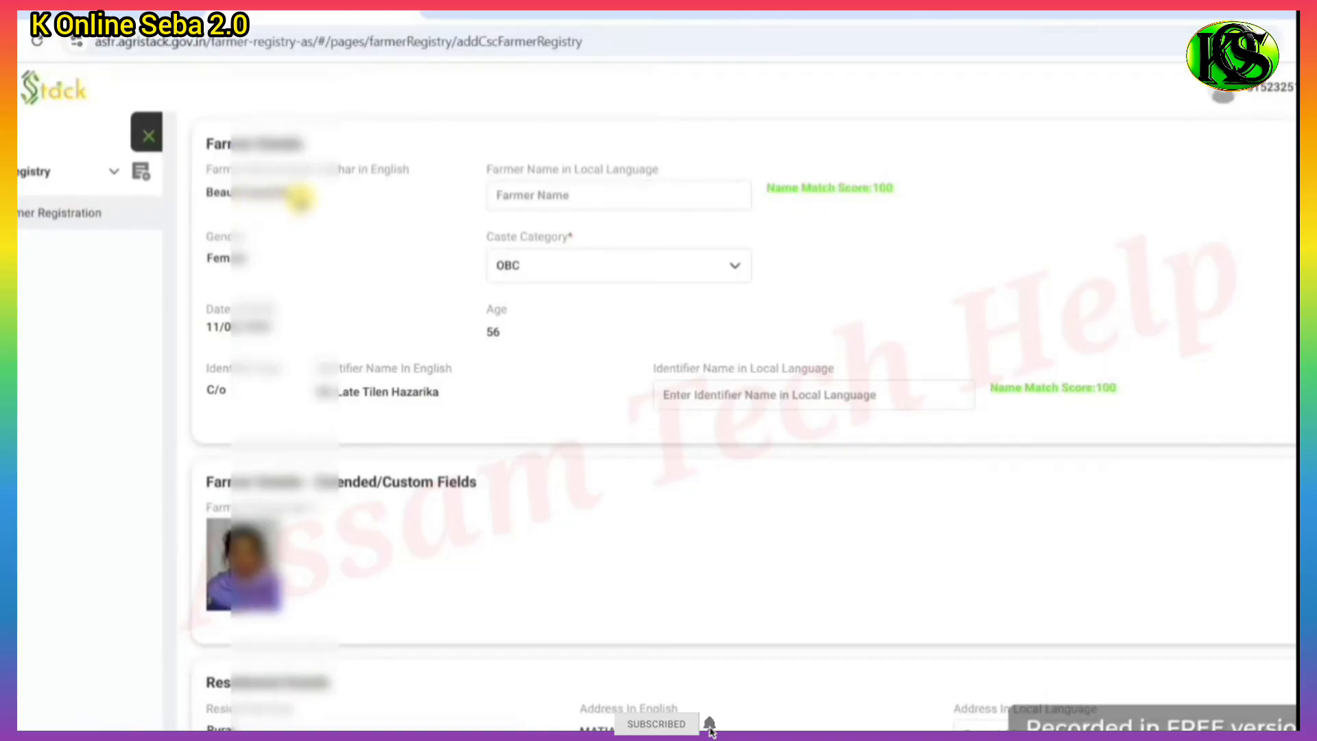
left_click(547, 198)
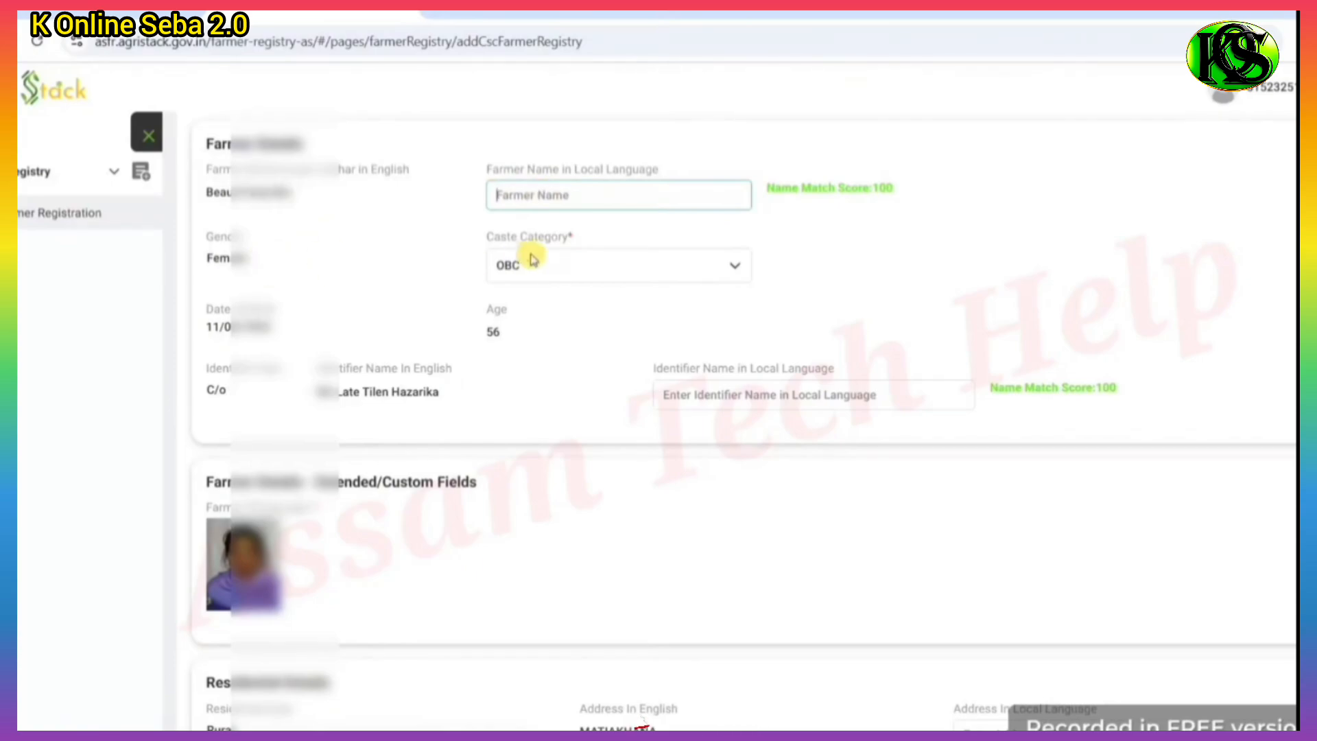
left_click(549, 268)
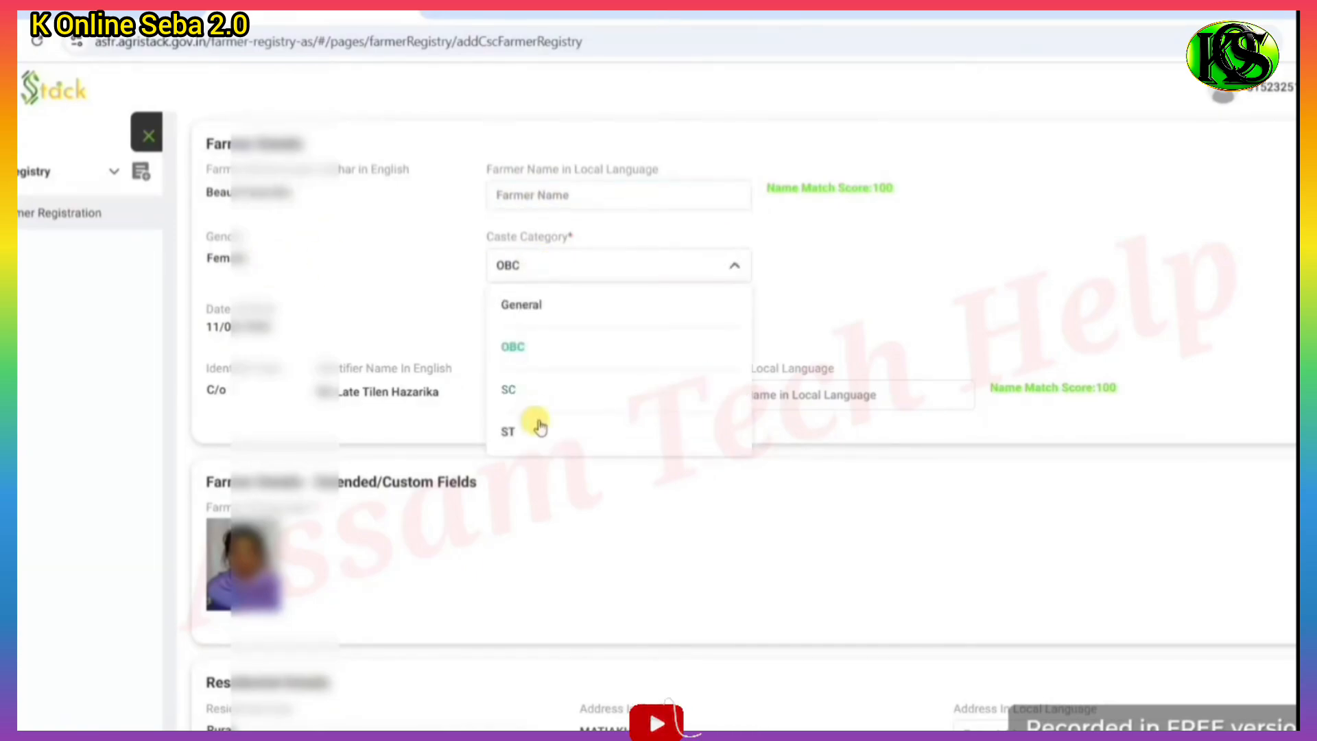
left_click(441, 267)
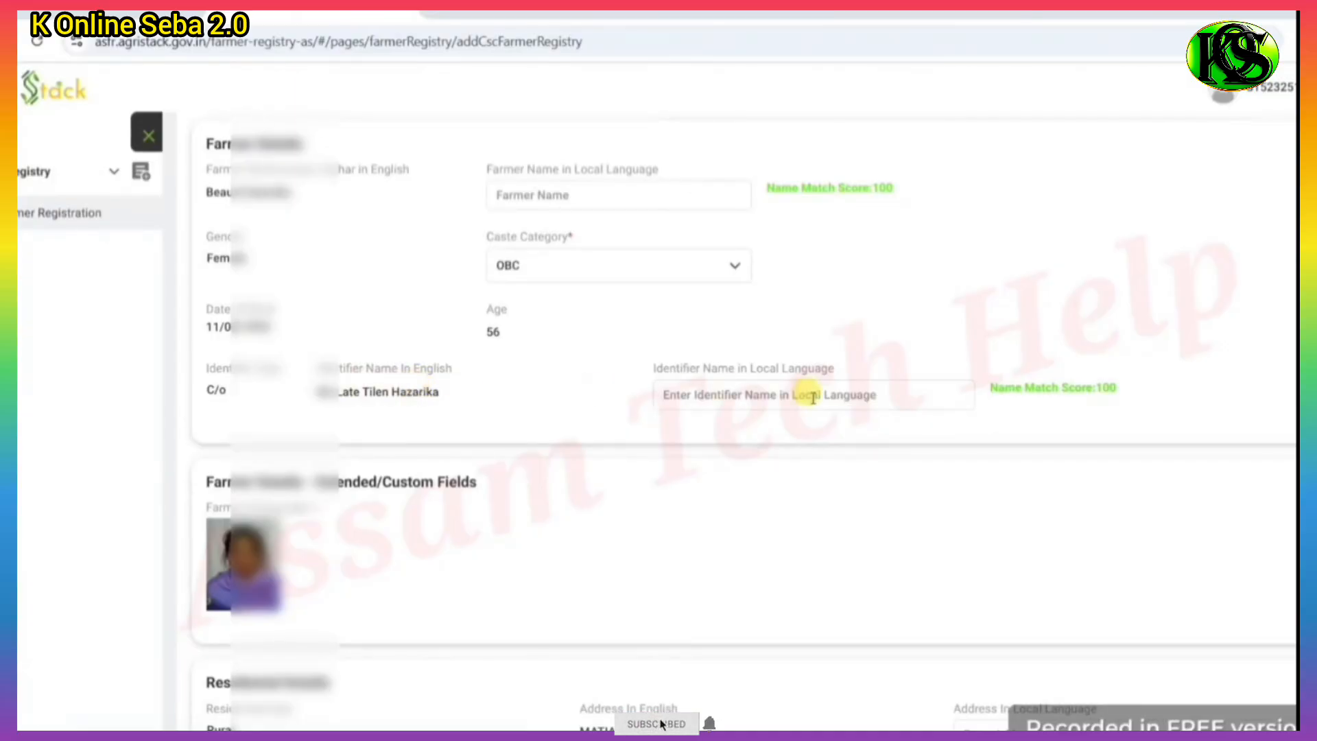
left_click(765, 392)
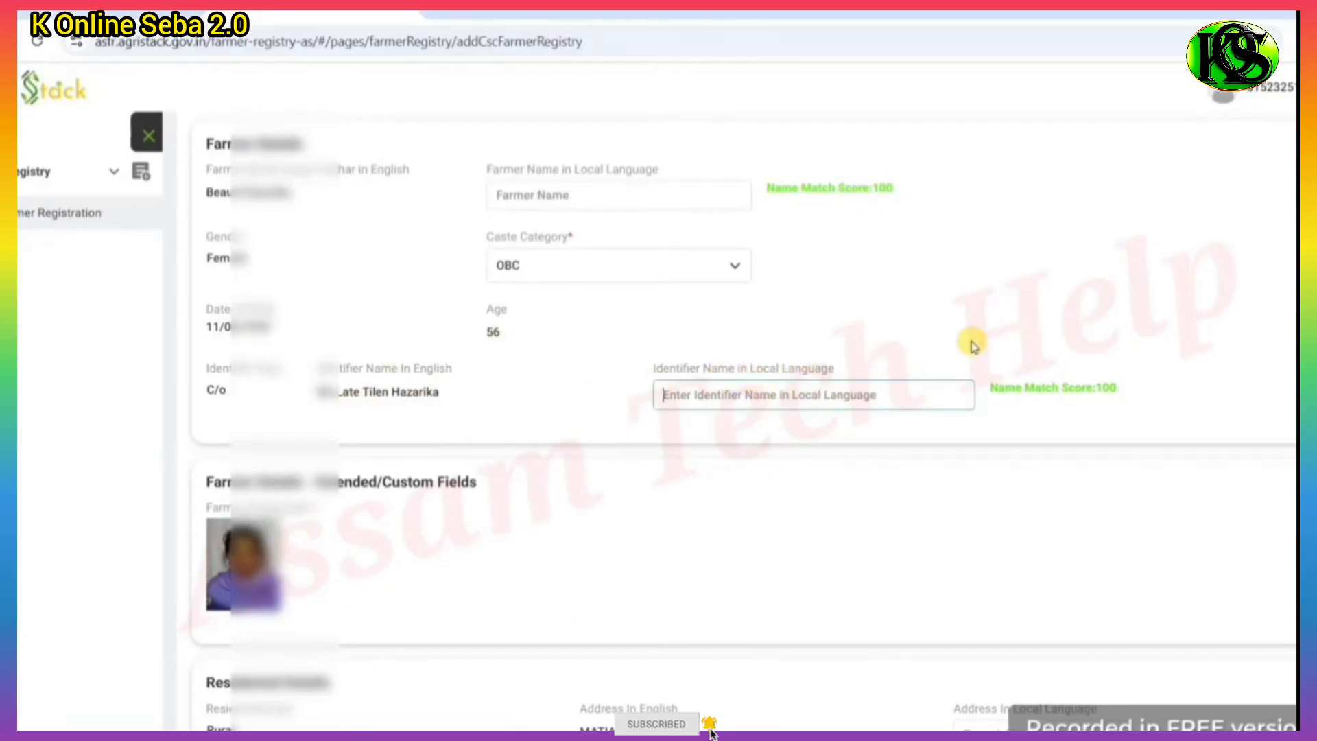
left_click(1132, 325)
- Review the residential details, farmer type options, occupation, owned land and social registry sections of the form
scroll(1132, 322, "down", 5)
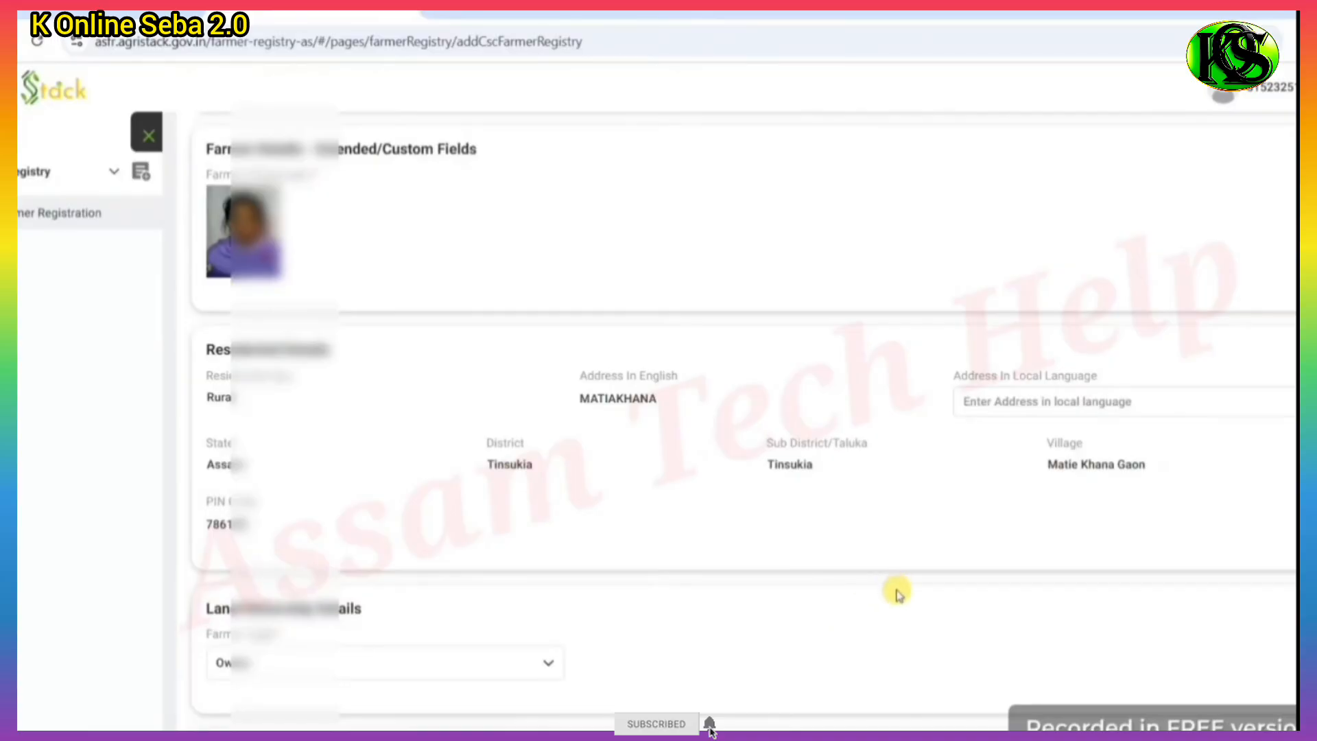
scroll(899, 594, "down", 5)
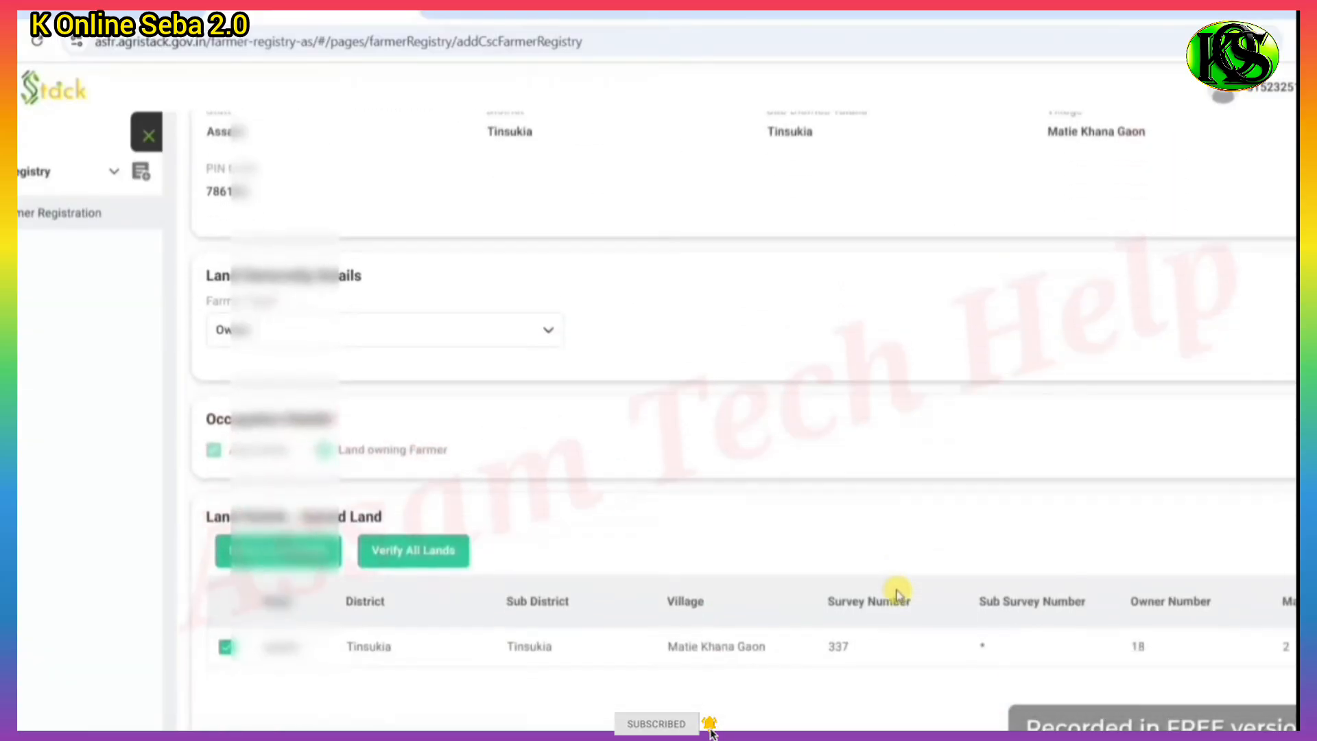
left_click(381, 330)
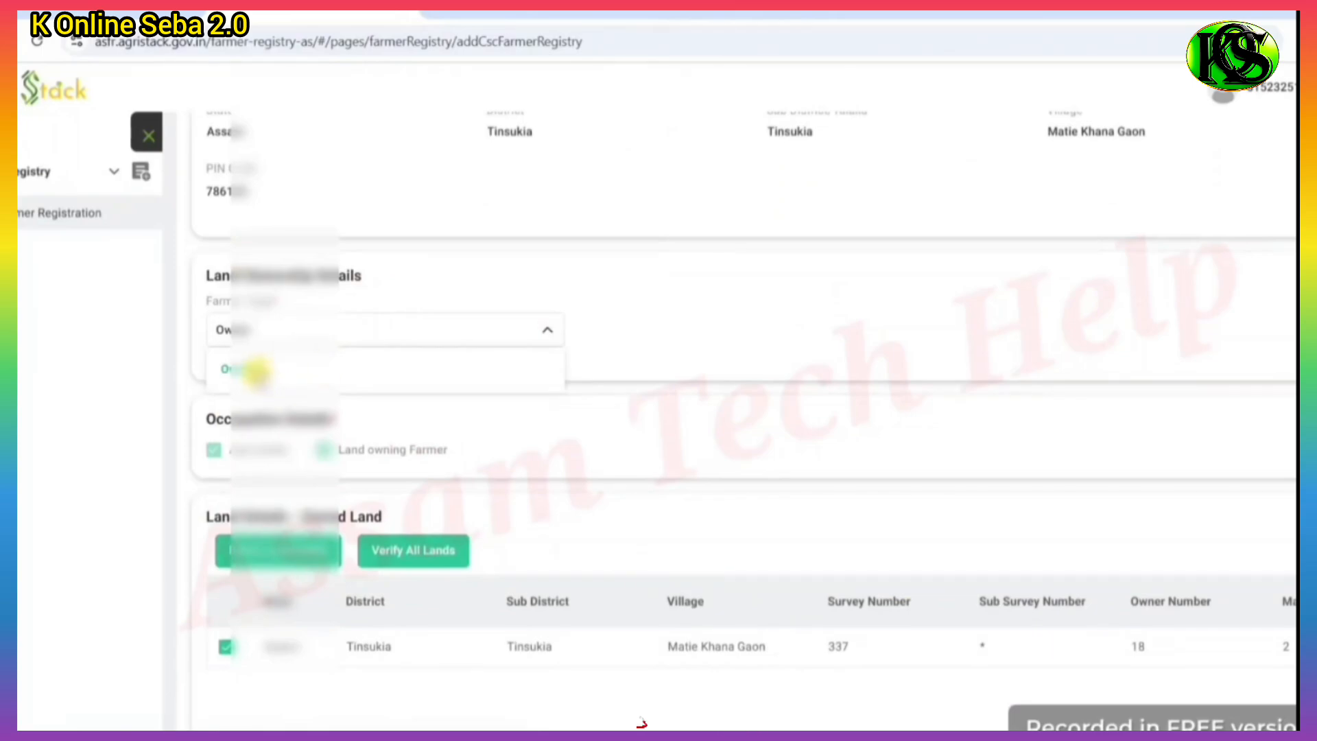
left_click(708, 336)
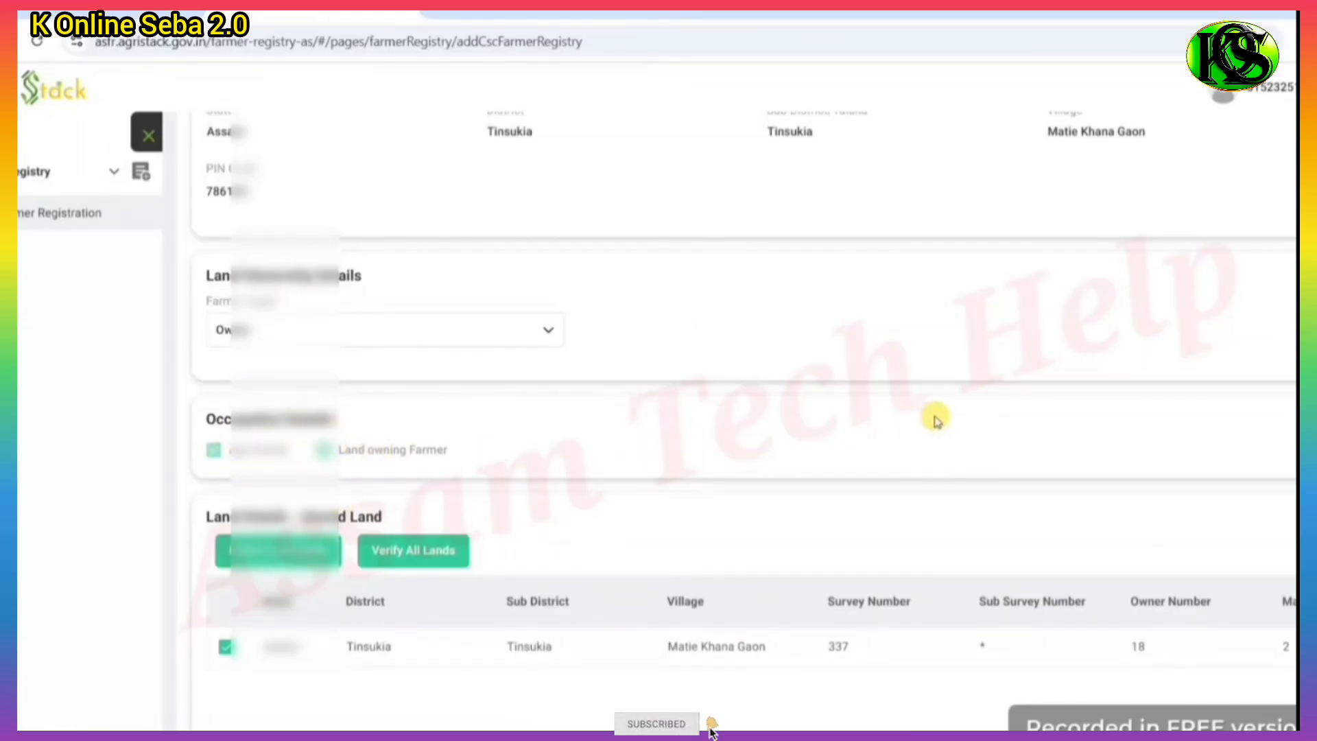
scroll(973, 363, "down", 3)
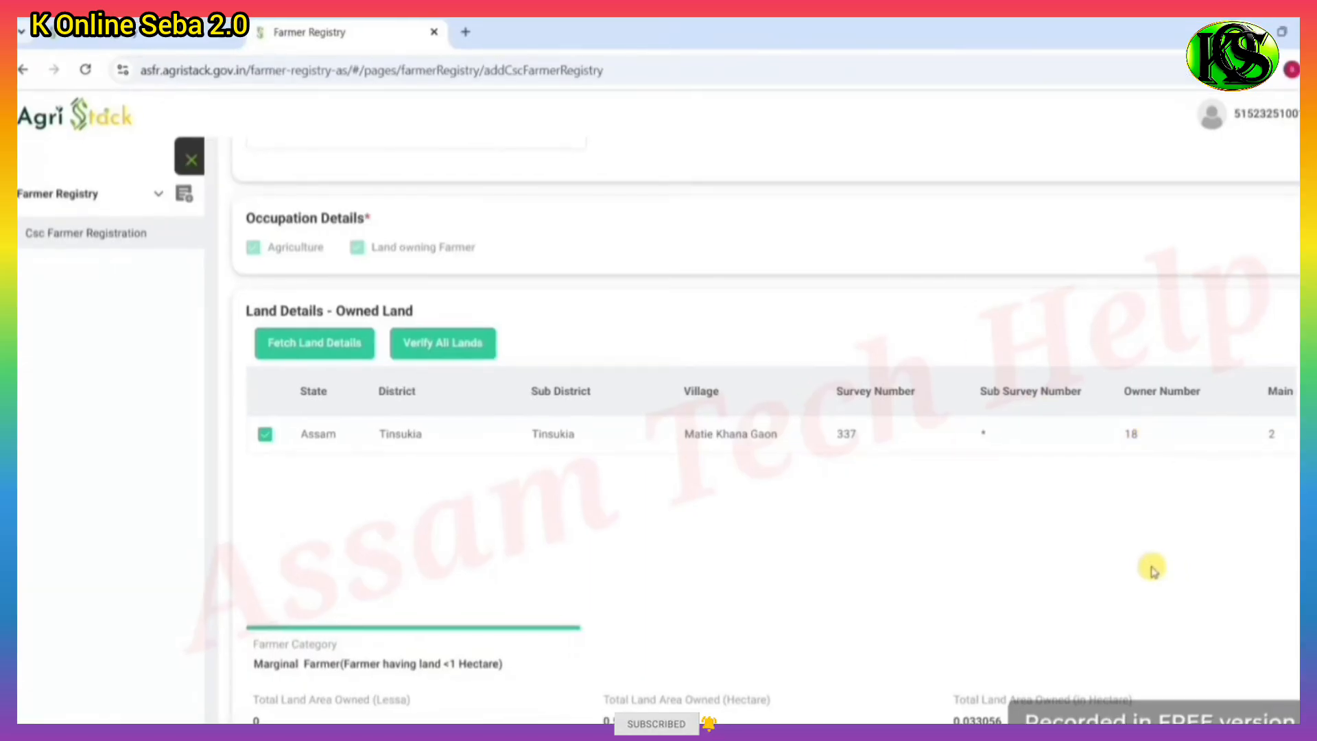
scroll(1139, 567, "down", 5)
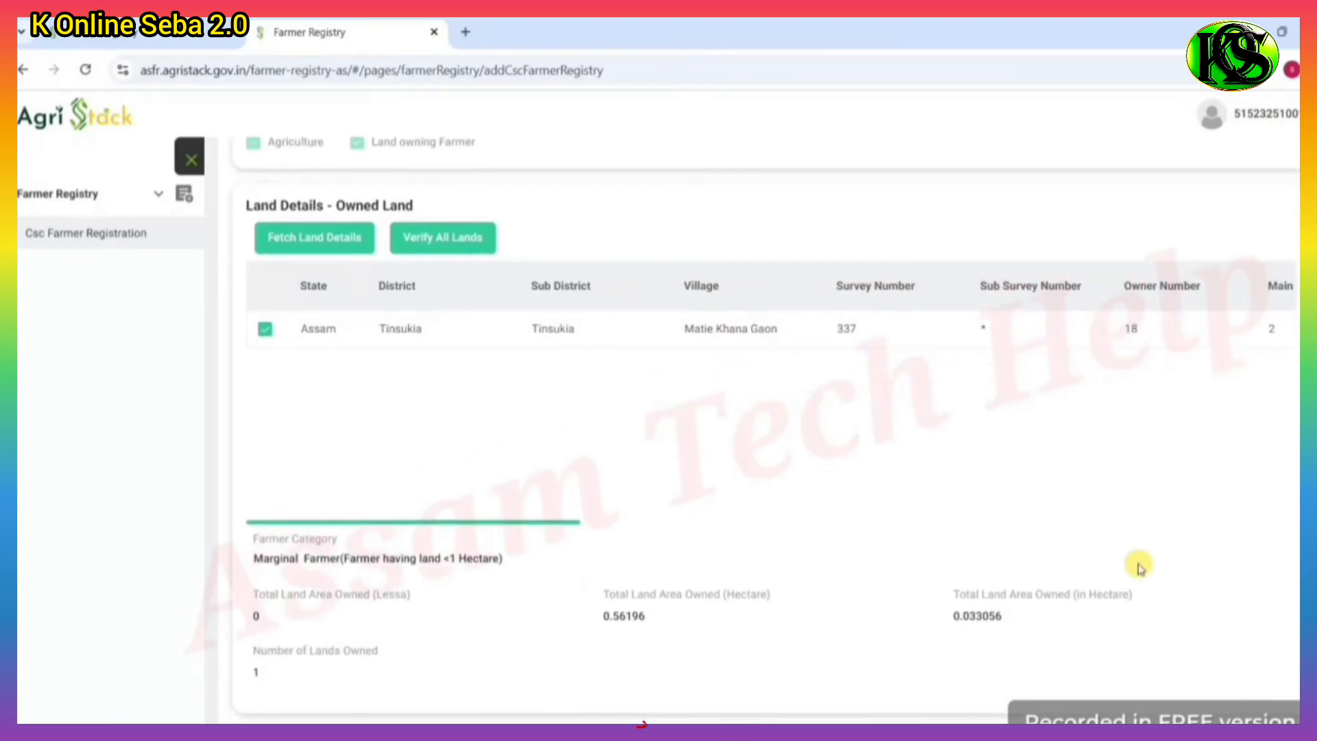
scroll(1139, 568, "down", 1)
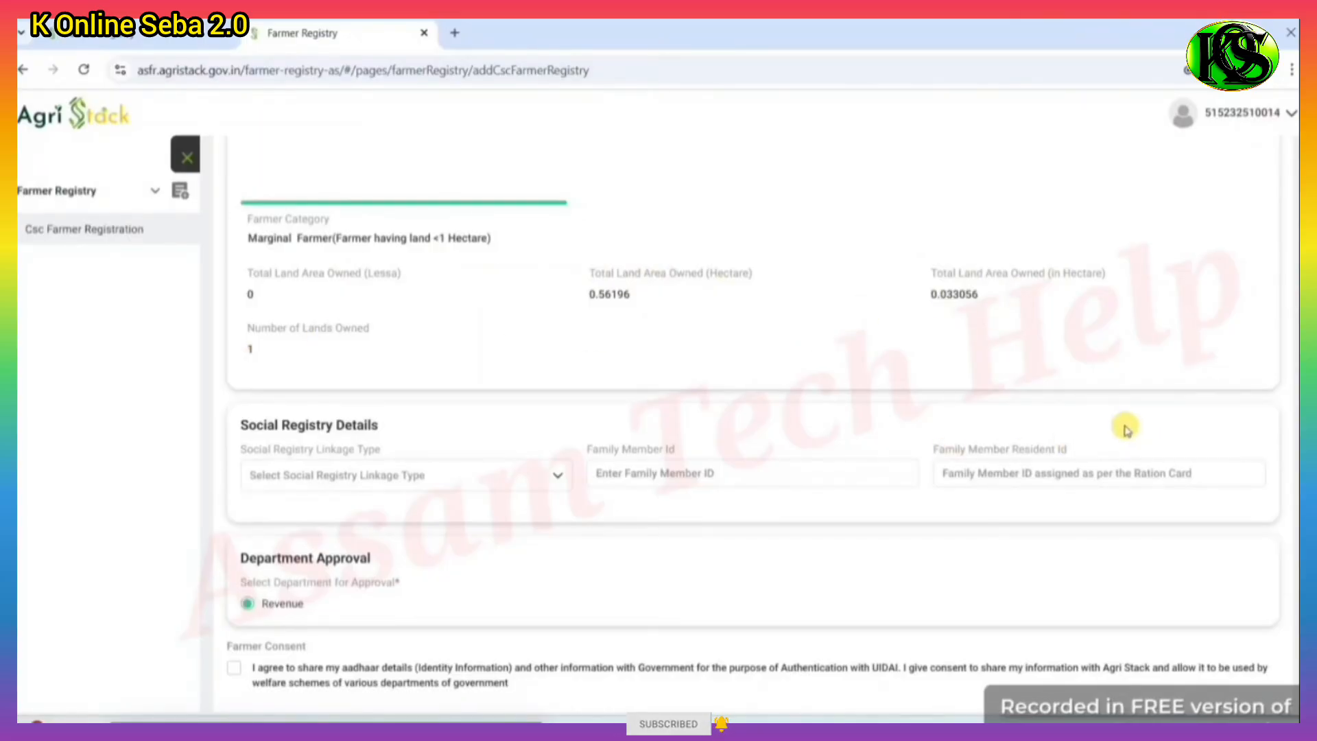
- Accept the farmer consent and the operator declaration, and save the farmer registration
scroll(1127, 429, "down", 2)
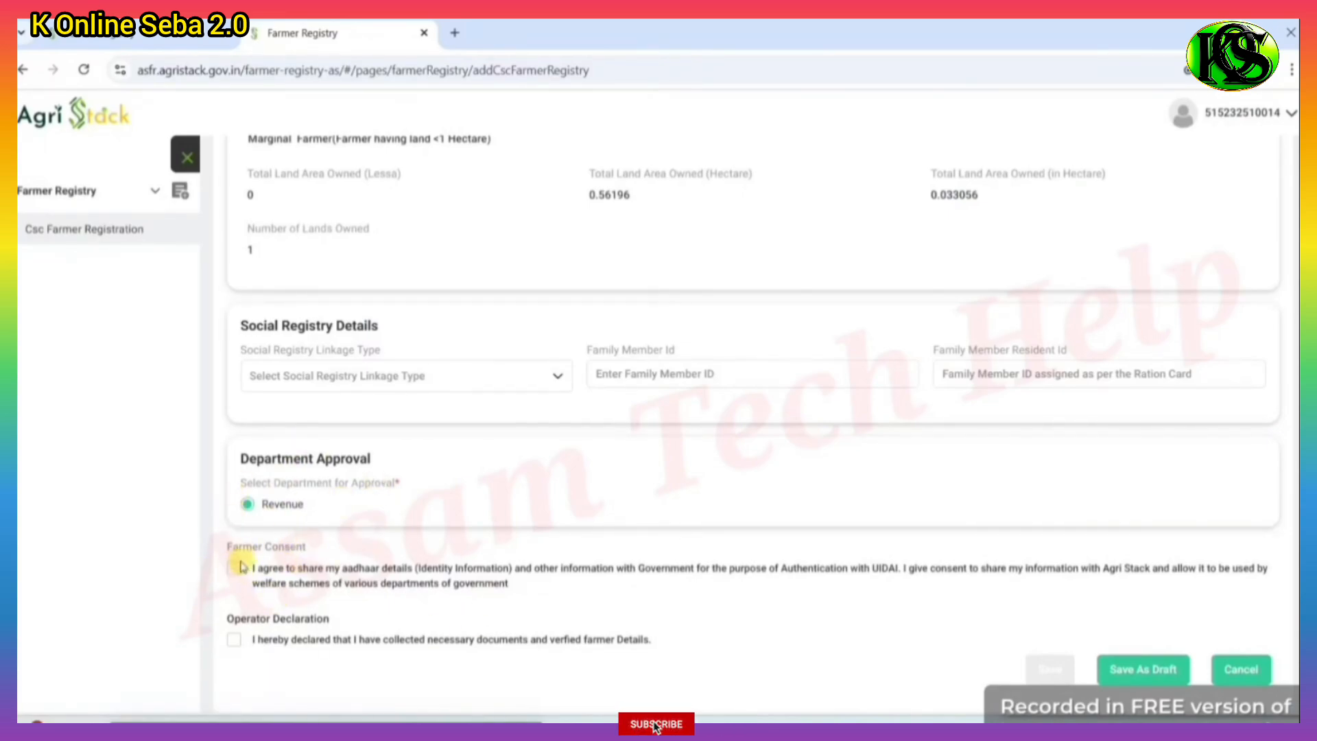
left_click(234, 640)
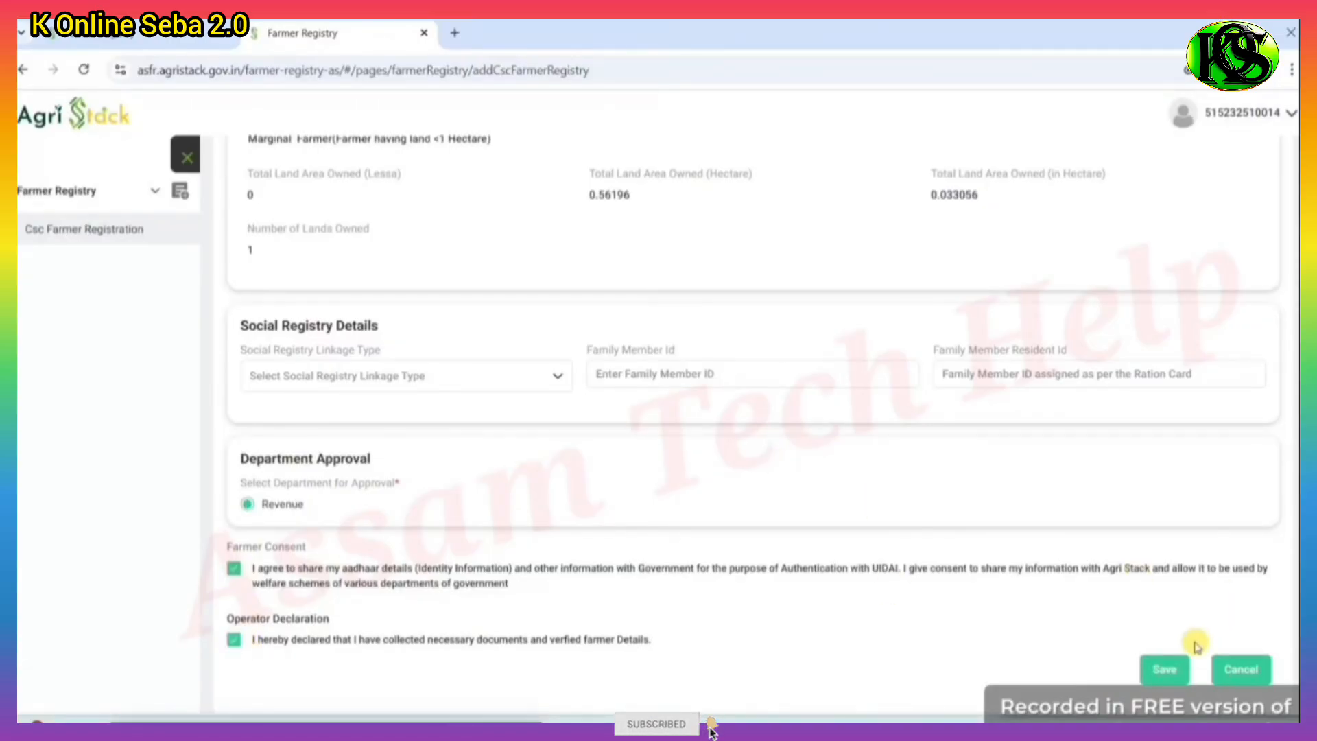
left_click(1166, 671)
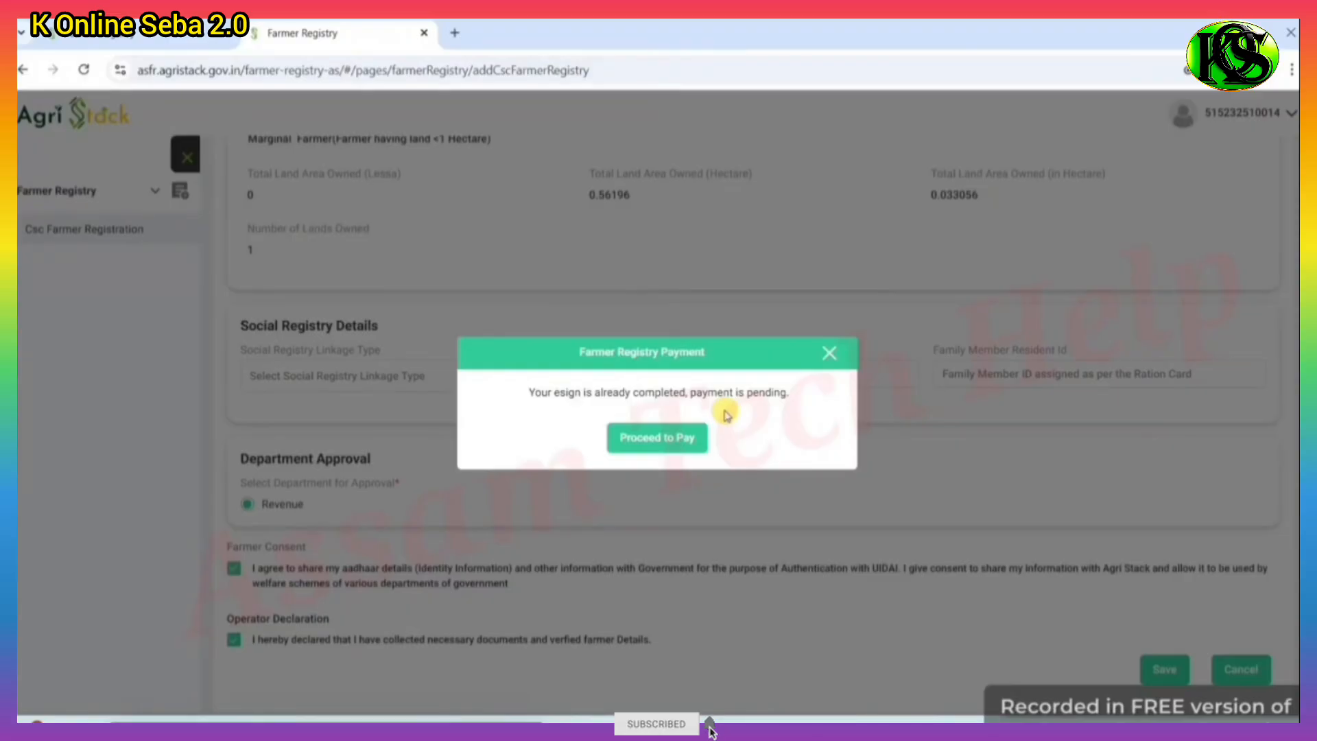
- Proceed to the pending registration payment and validate the CSC wallet password
left_click(678, 443)
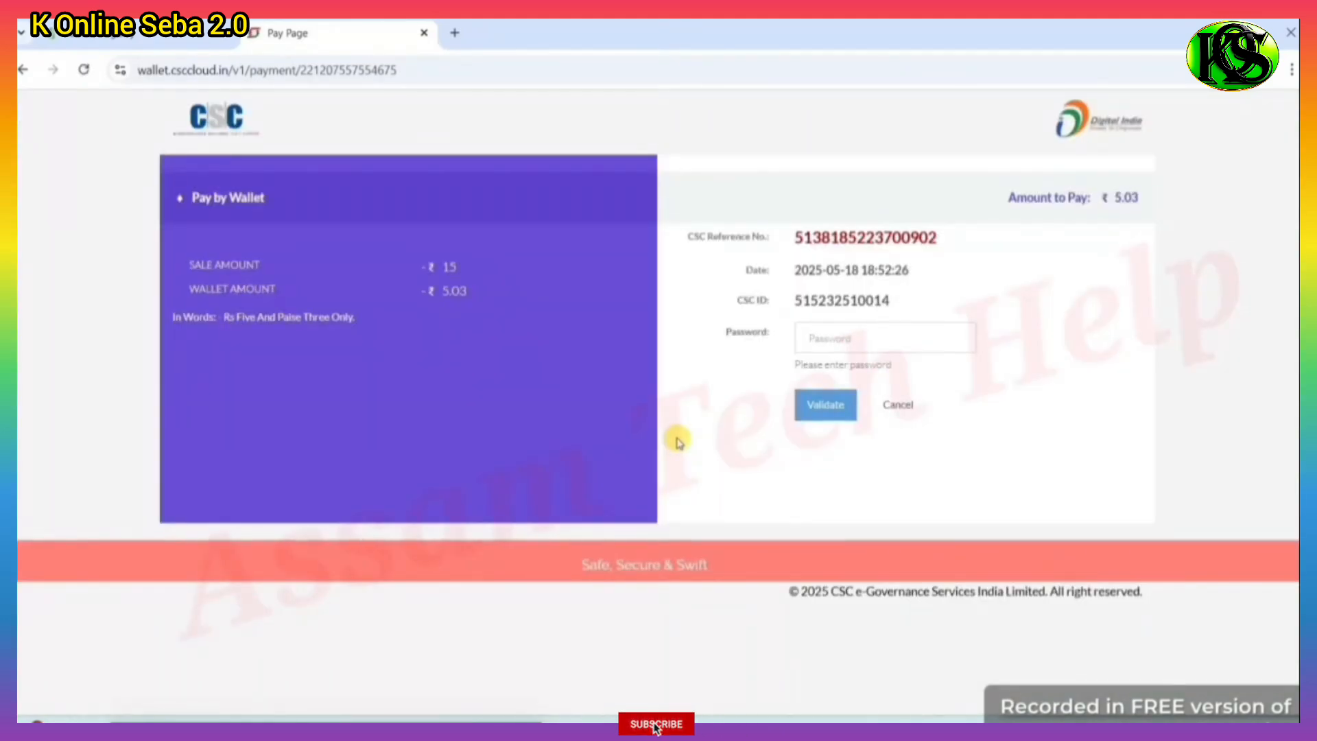
left_click(816, 338)
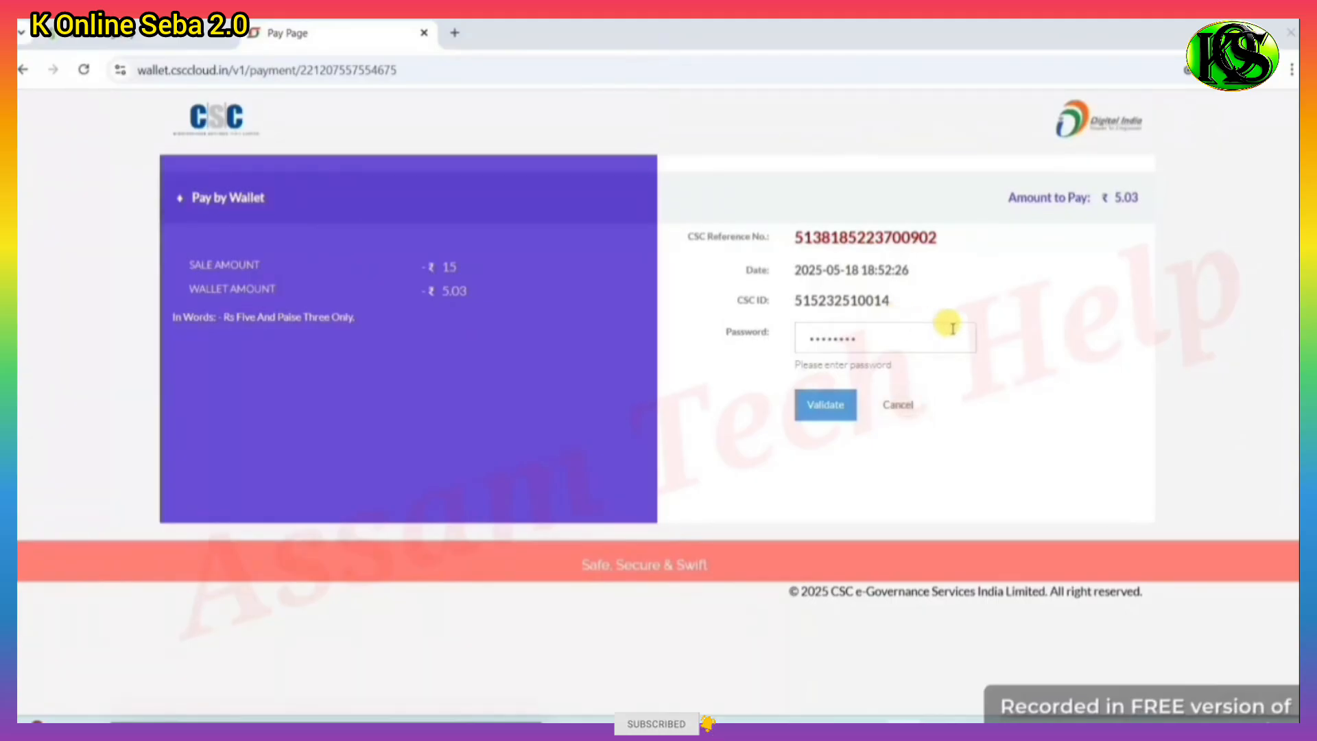
left_click(845, 406)
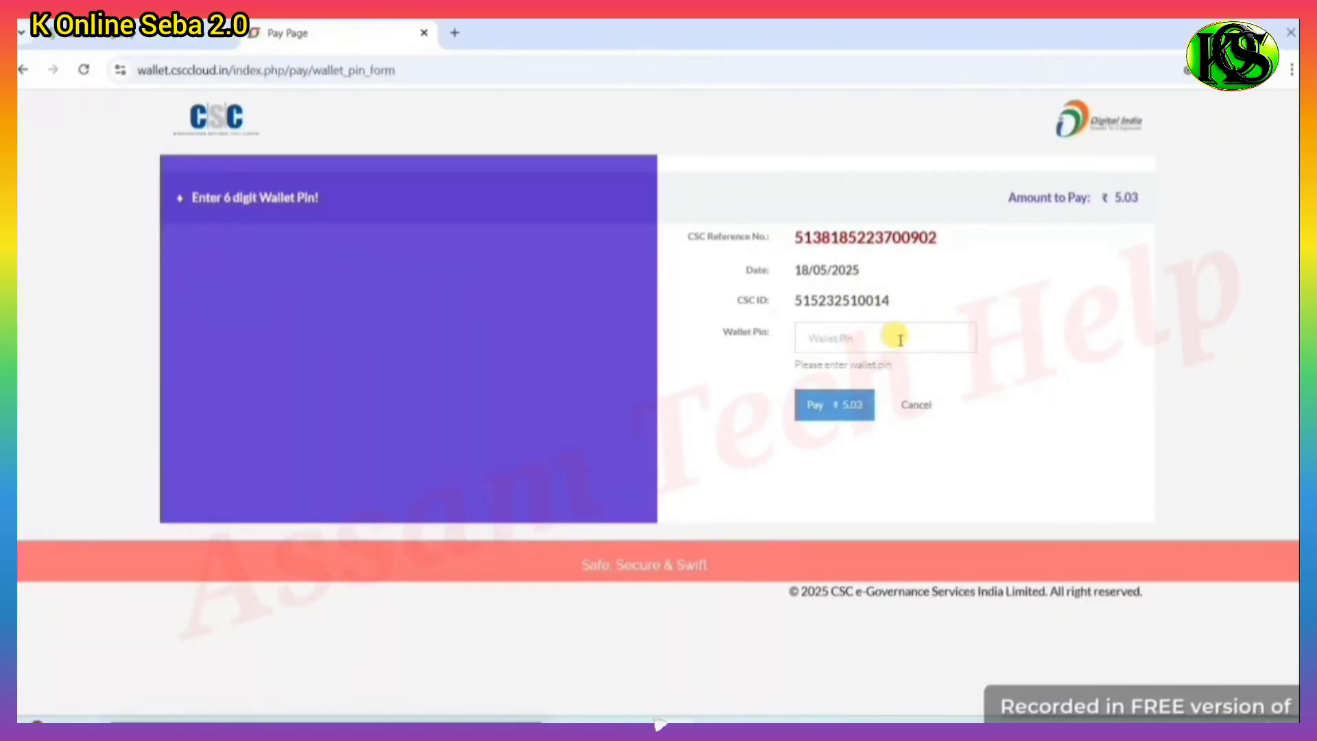
- Enter the CSC wallet PIN and pay the ₹5.03 farmer registration fee
left_click(893, 339)
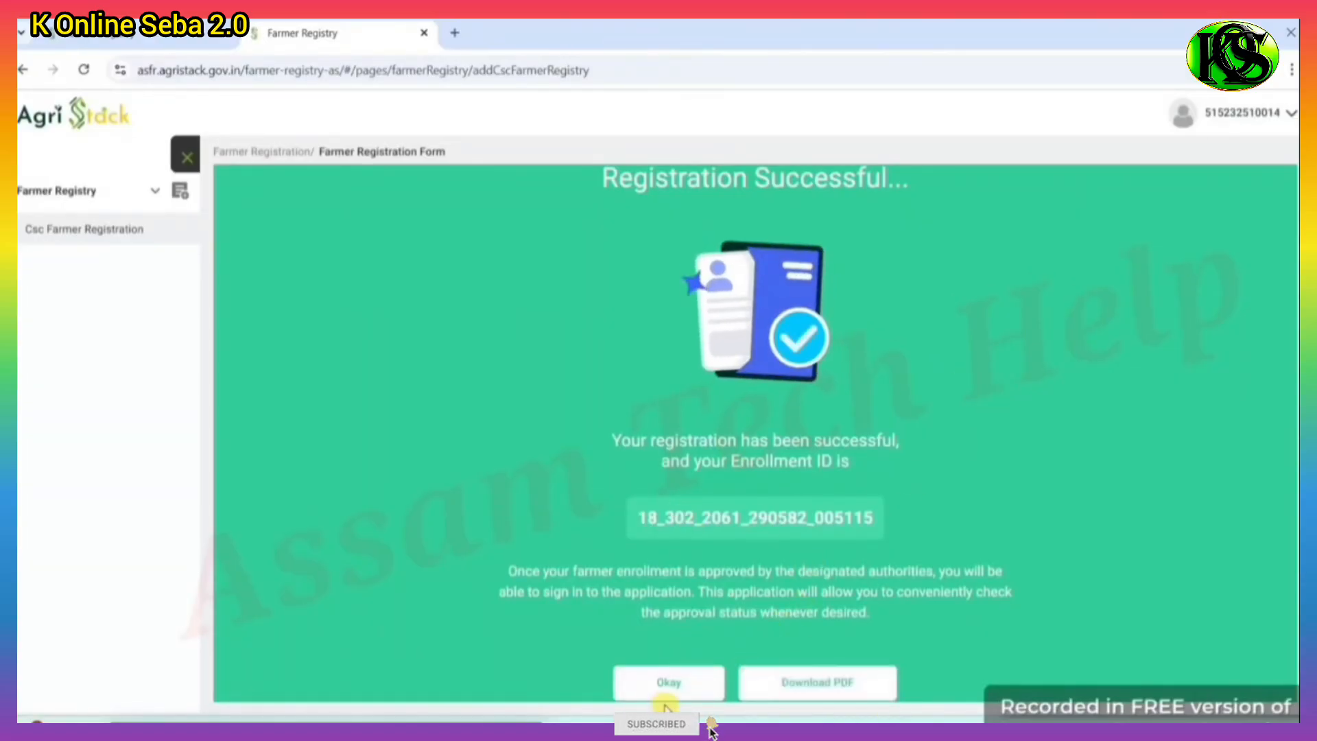
- Download the completed farmer registration form, saving all its pages as a PDF file
left_click(812, 682)
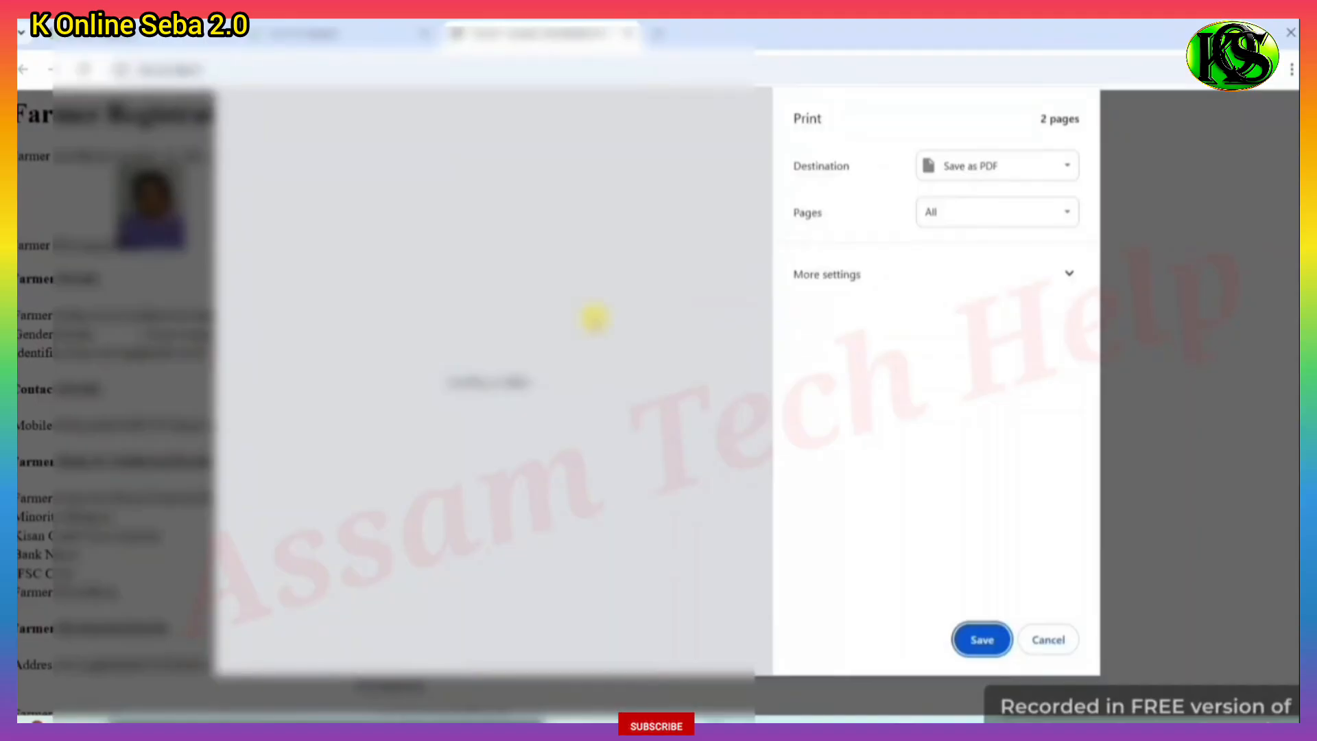
left_click(979, 640)
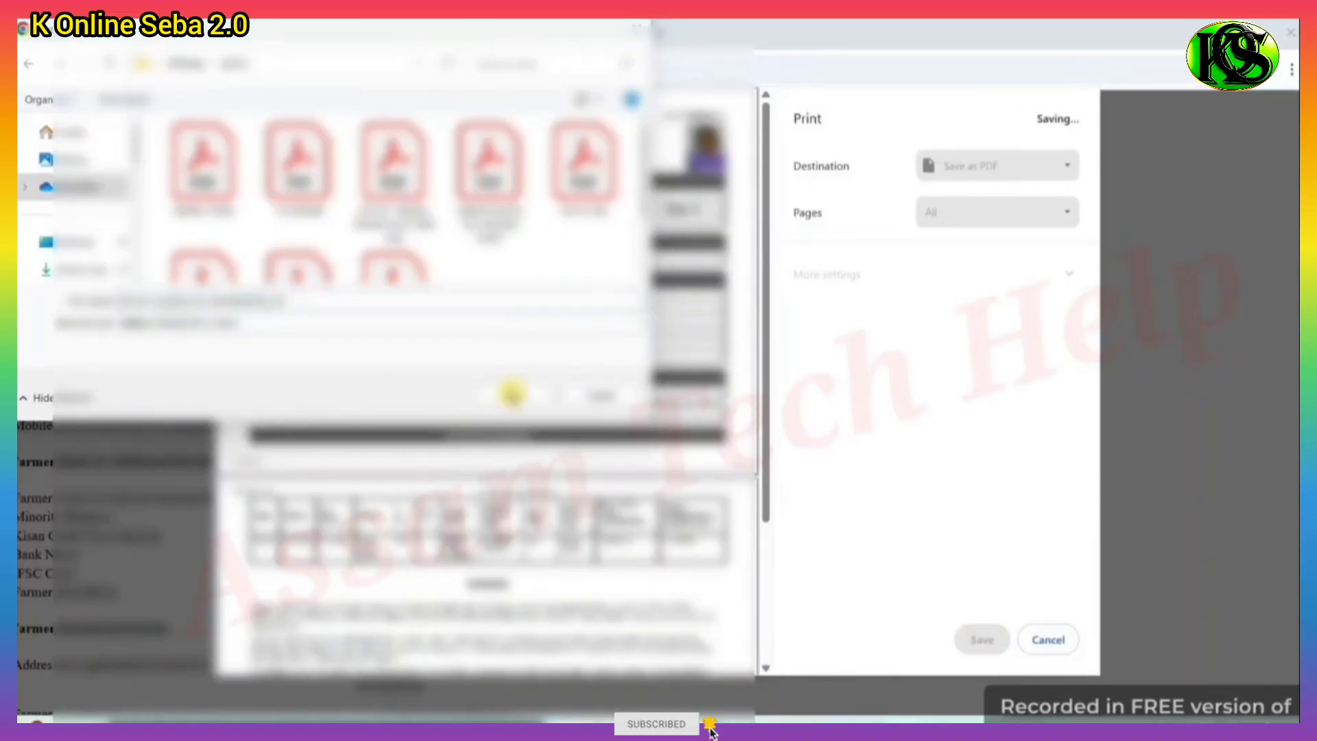
left_click(516, 394)
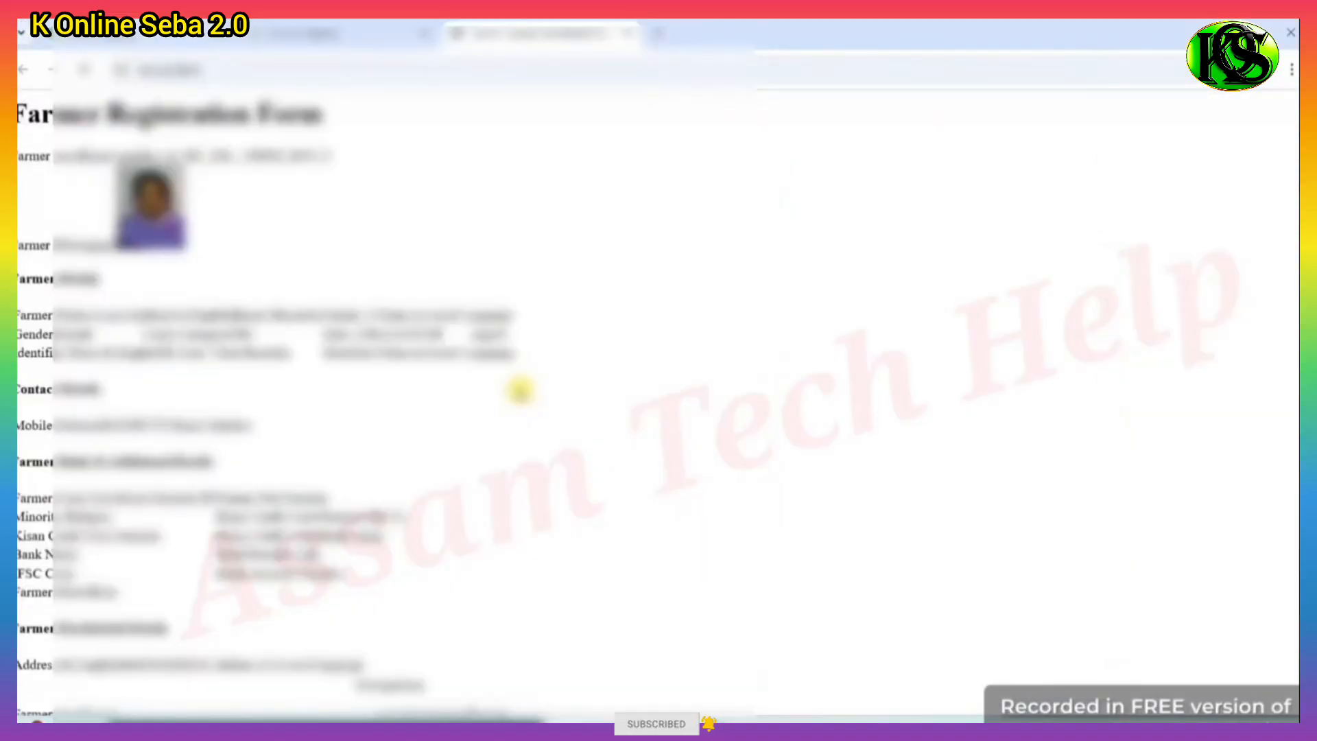
- Look over the farmer registration form, then return to the registration confirmation and acknowledge it
scroll(520, 391, "down", 7)
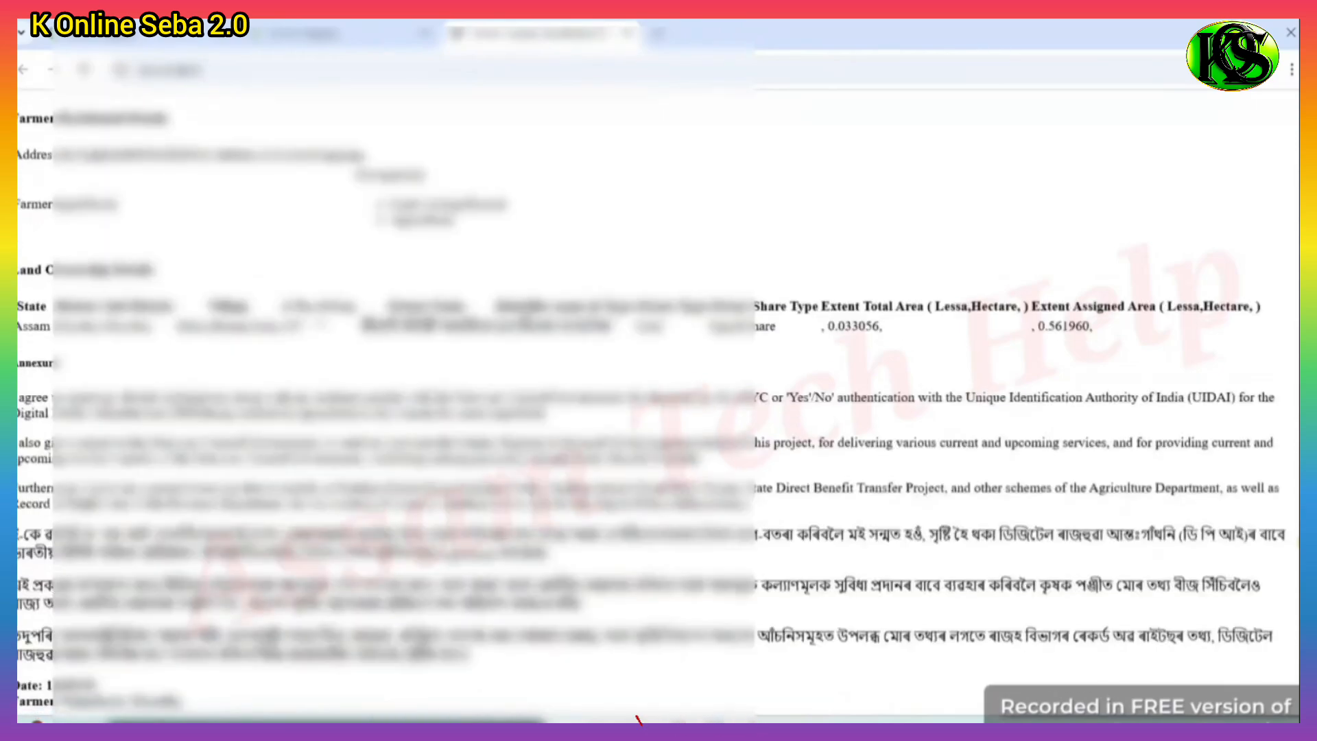
scroll(953, 200, "up", 7)
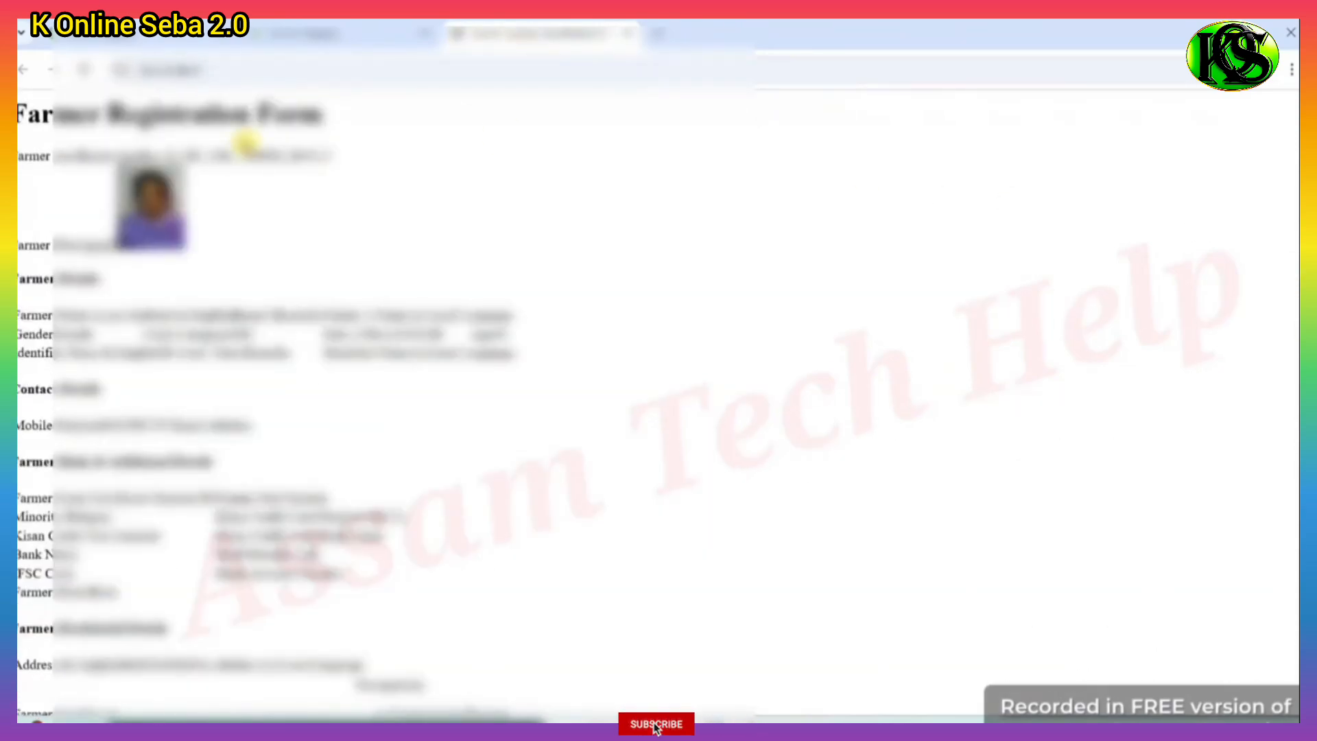
left_click(27, 74)
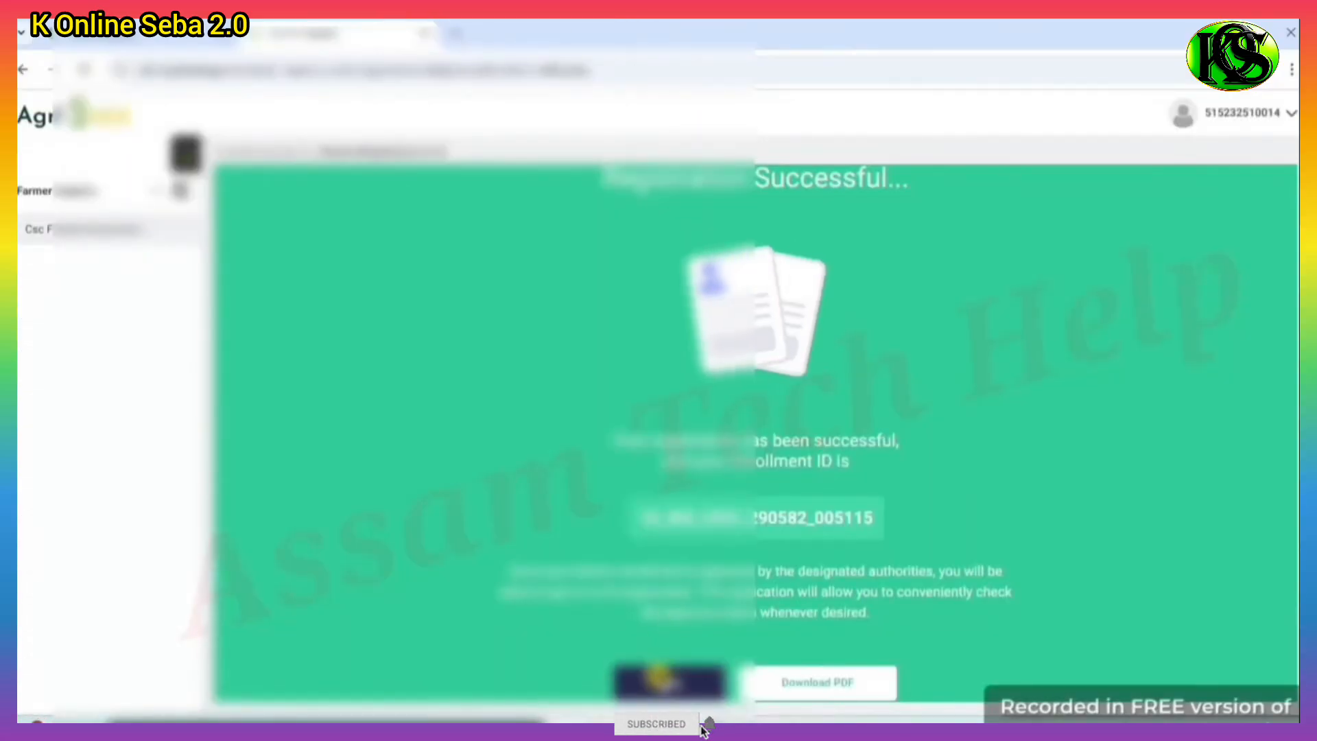
left_click(667, 680)
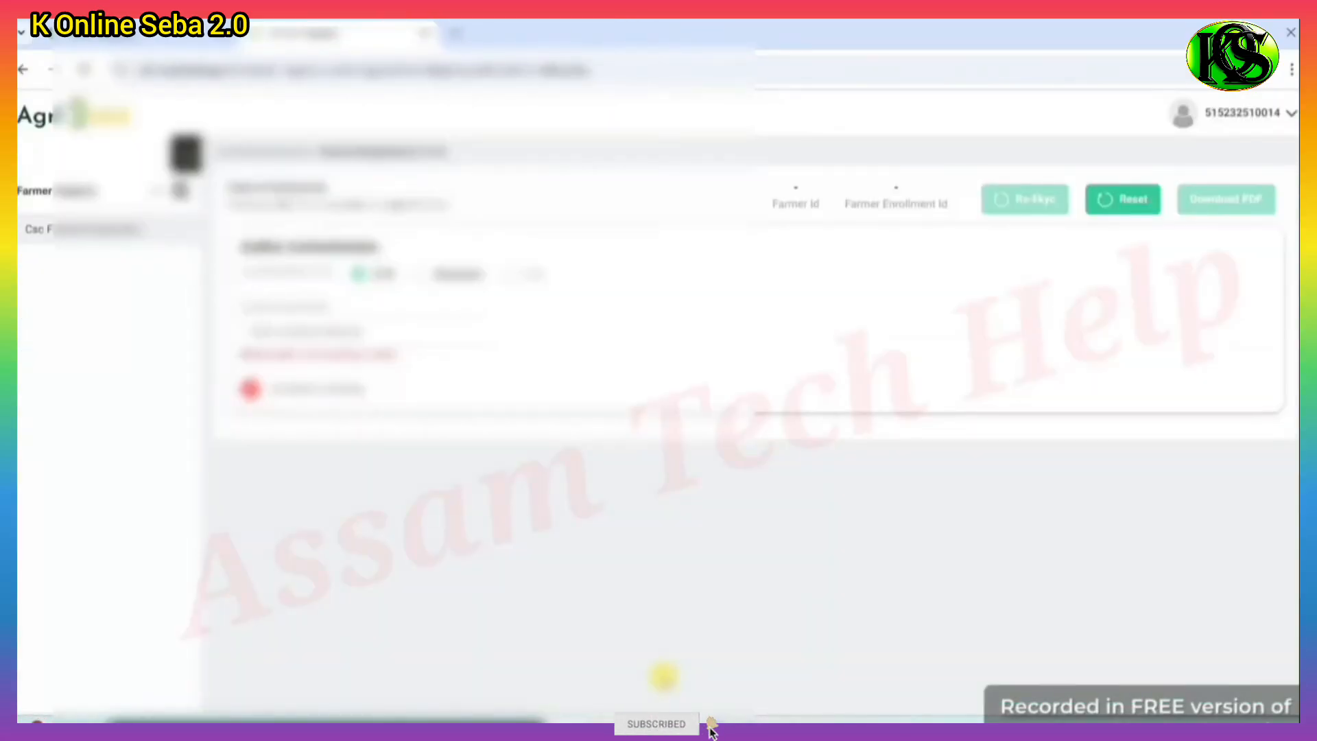